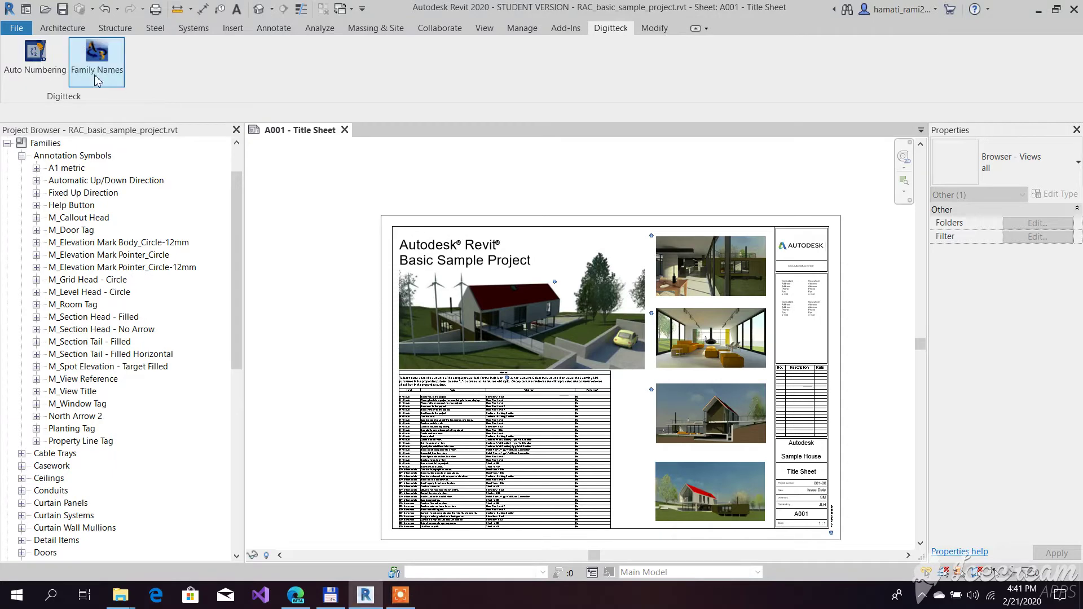
# Read the add-in help pages on Families, Family Types, Name Rules and Name Rules - Form, then close help
pyautogui.press('F1')
pyautogui.click(146, 105)
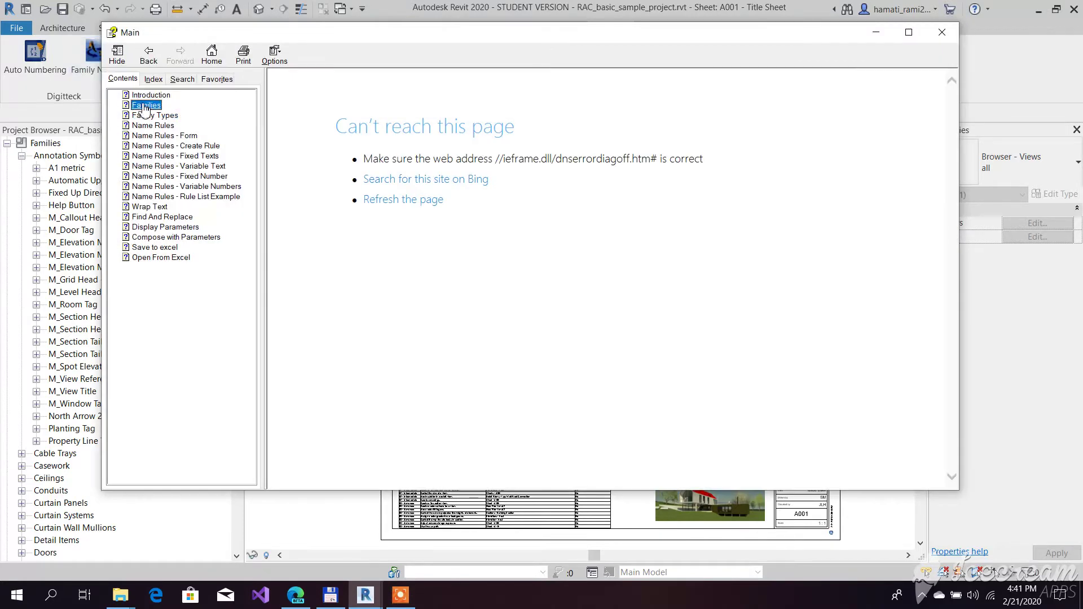
pyautogui.click(148, 116)
pyautogui.click(152, 126)
pyautogui.click(158, 136)
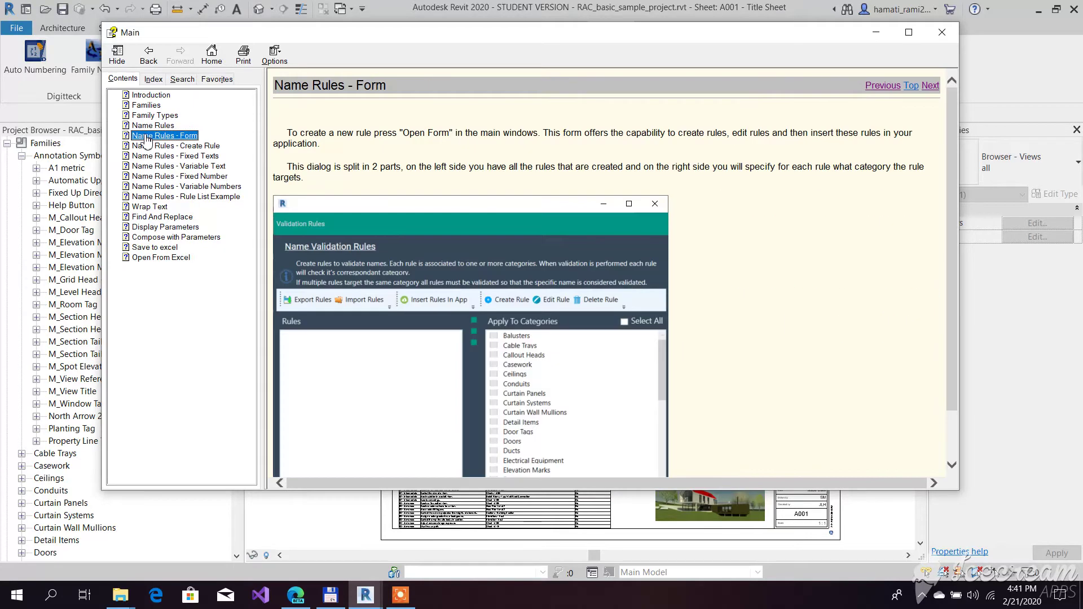
pyautogui.click(943, 32)
# Show the Family Names listing full screen, view Family Types, then return to Families and scroll
pyautogui.click(110, 68)
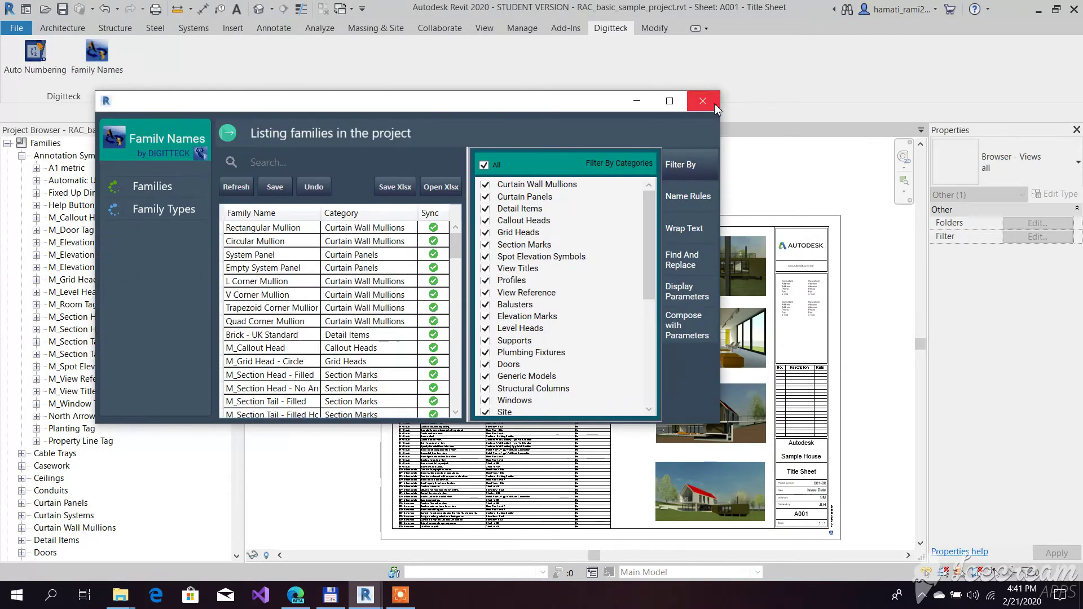
pyautogui.click(670, 101)
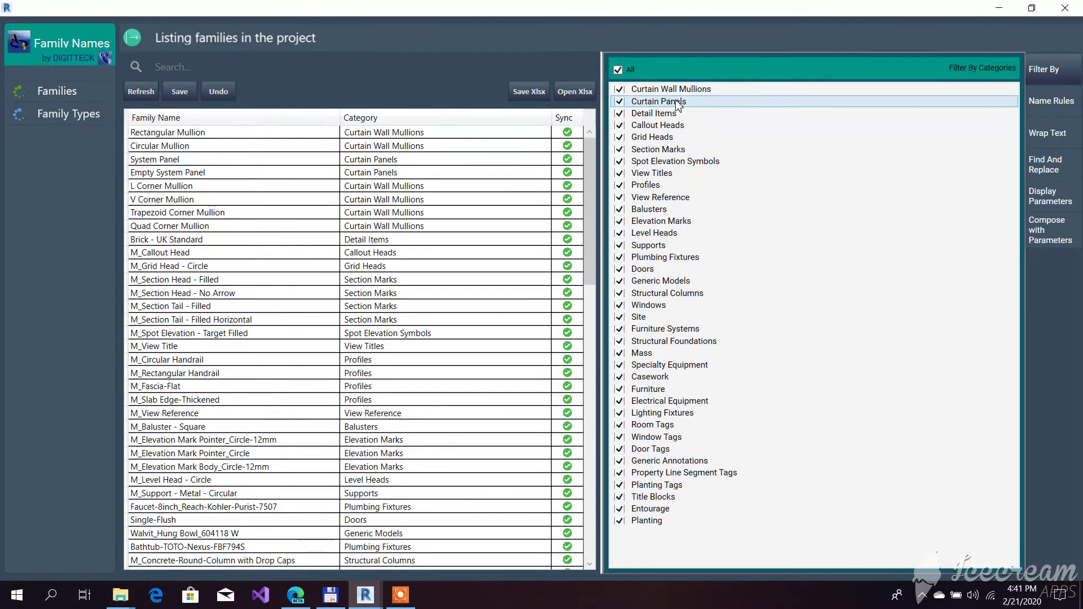
pyautogui.click(53, 112)
pyautogui.click(58, 91)
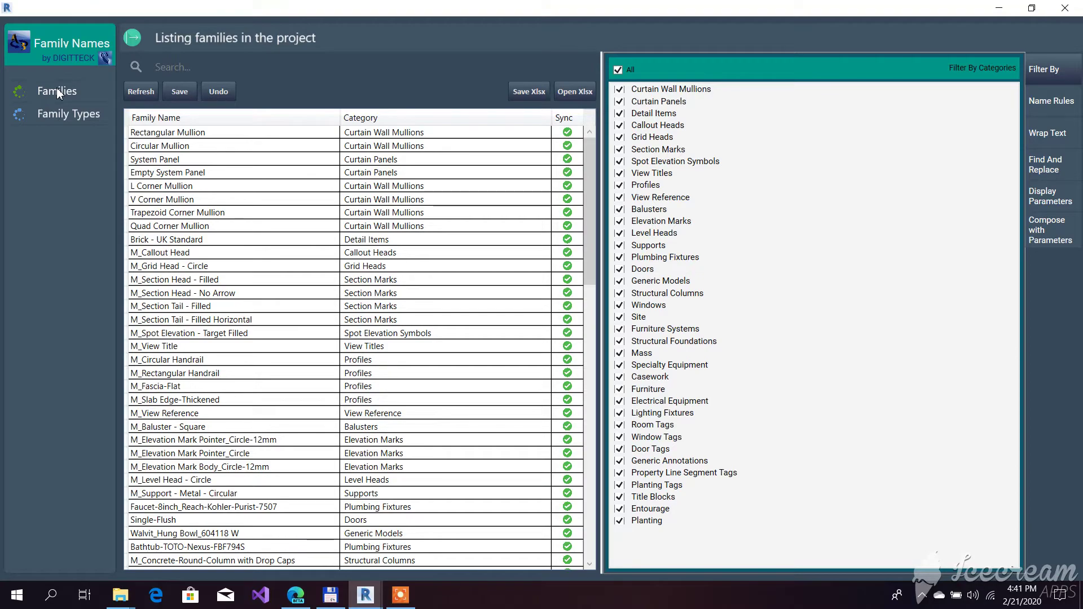
pyautogui.moveTo(593, 150)
pyautogui.mouseDown()
pyautogui.moveTo(588, 441)
pyautogui.moveTo(582, 138)
pyautogui.mouseUp()
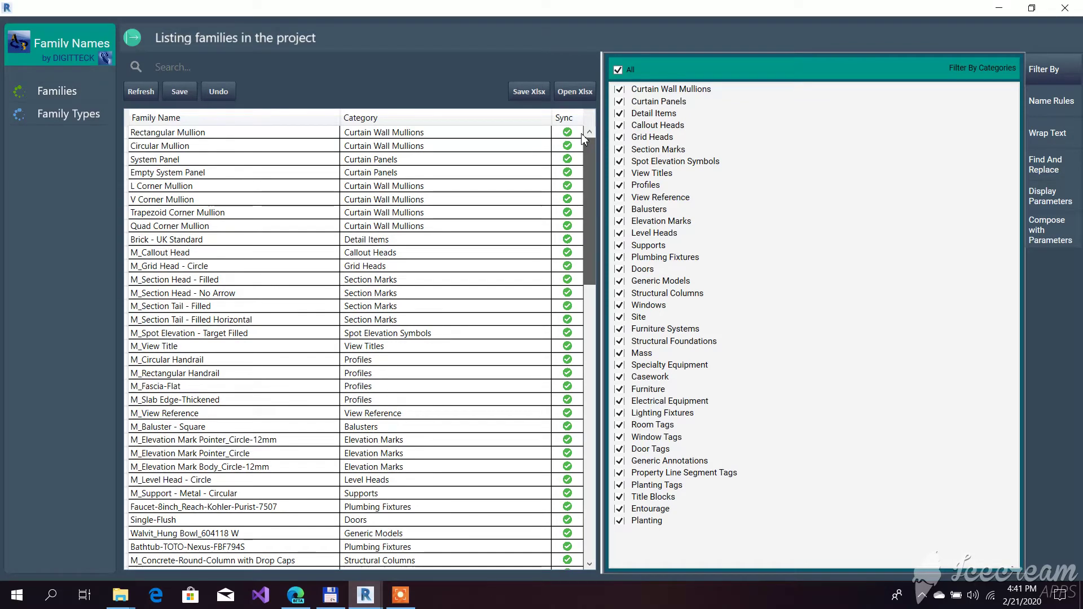
pyautogui.click(224, 135)
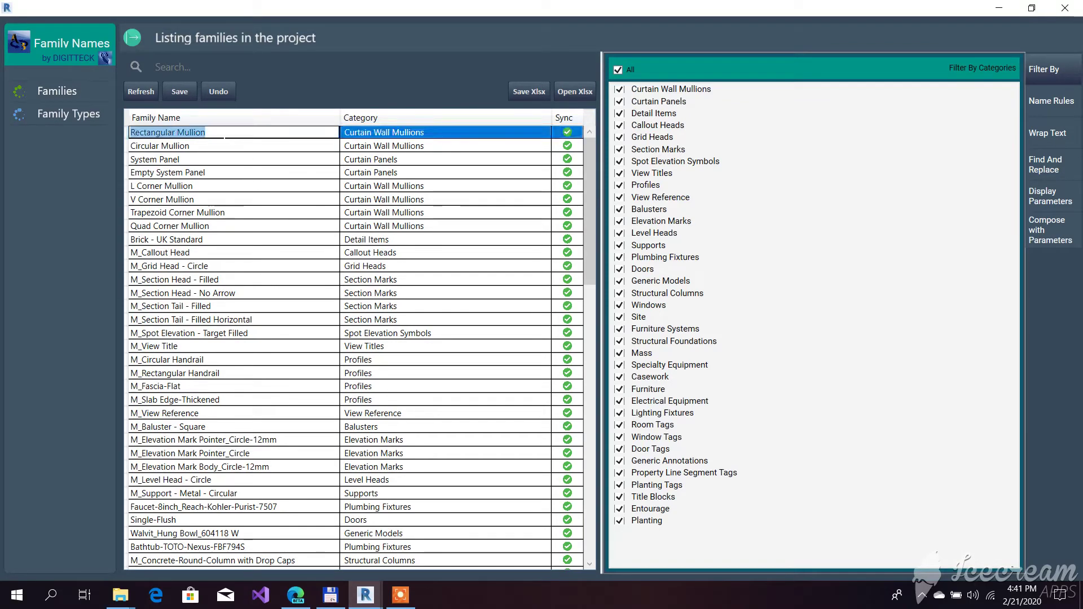
pyautogui.click(225, 135)
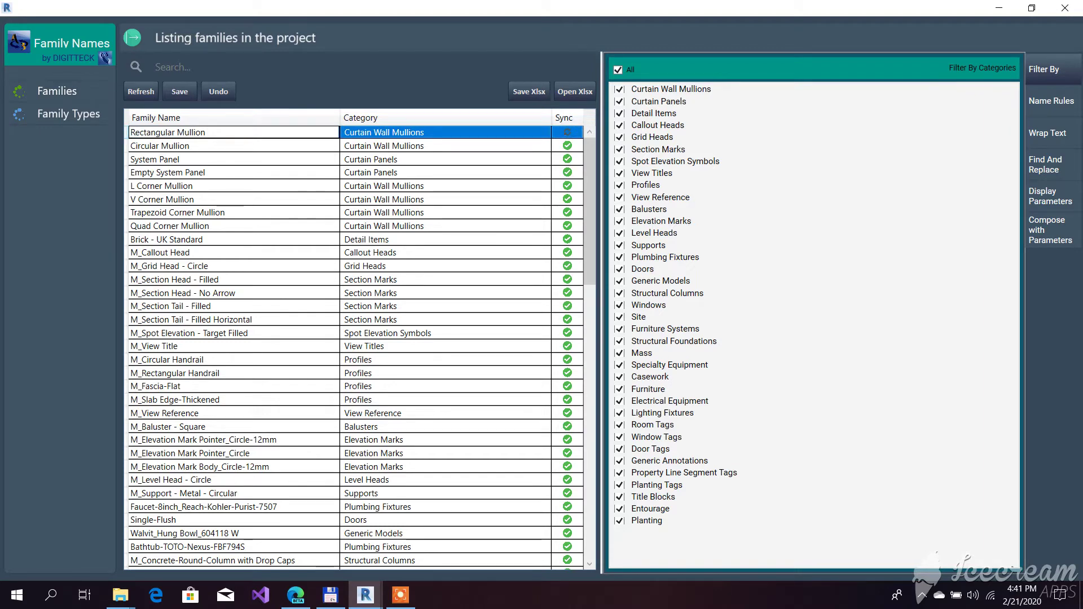
pyautogui.write('NEWNAME')
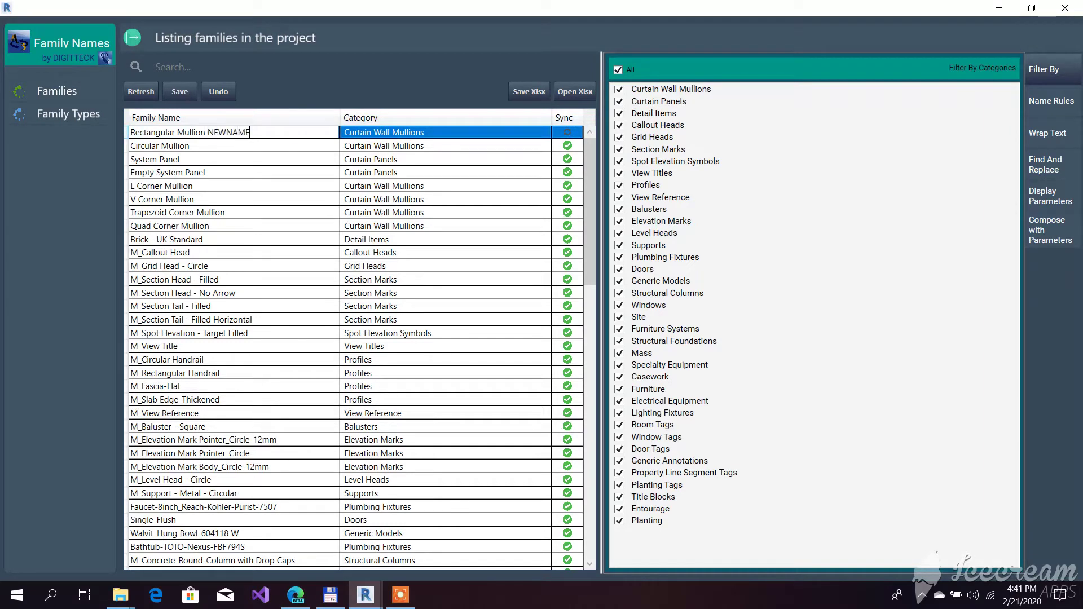
pyautogui.click(228, 186)
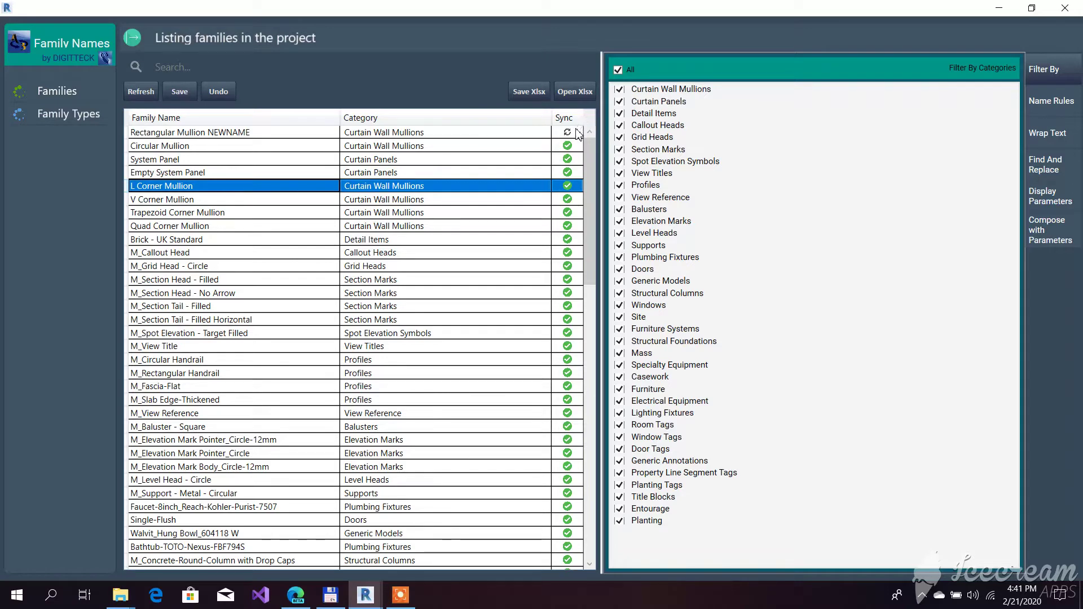
pyautogui.click(252, 134)
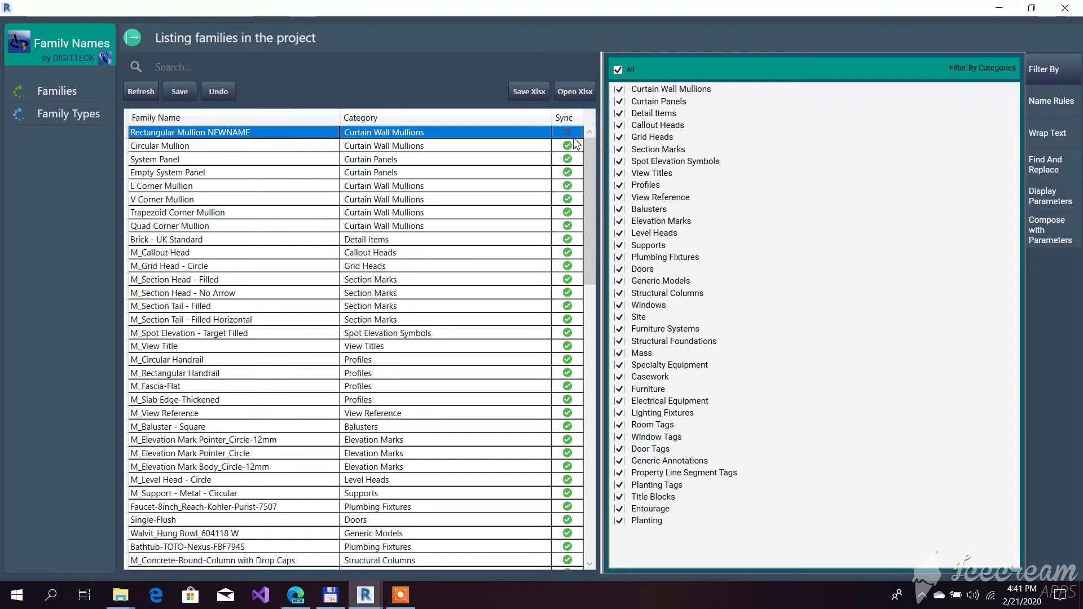
pyautogui.click(511, 175)
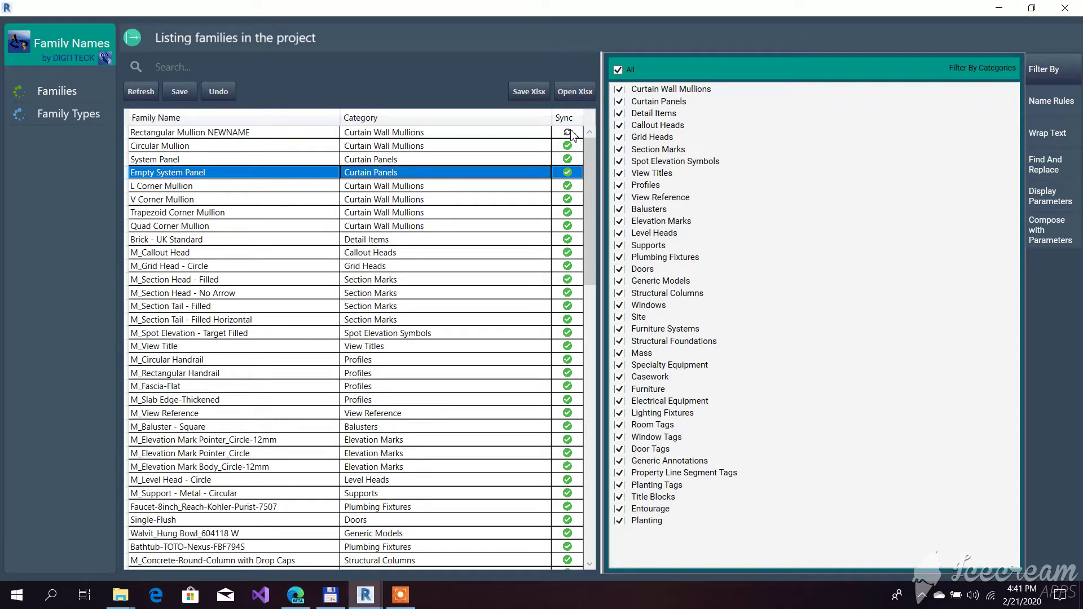
pyautogui.click(190, 95)
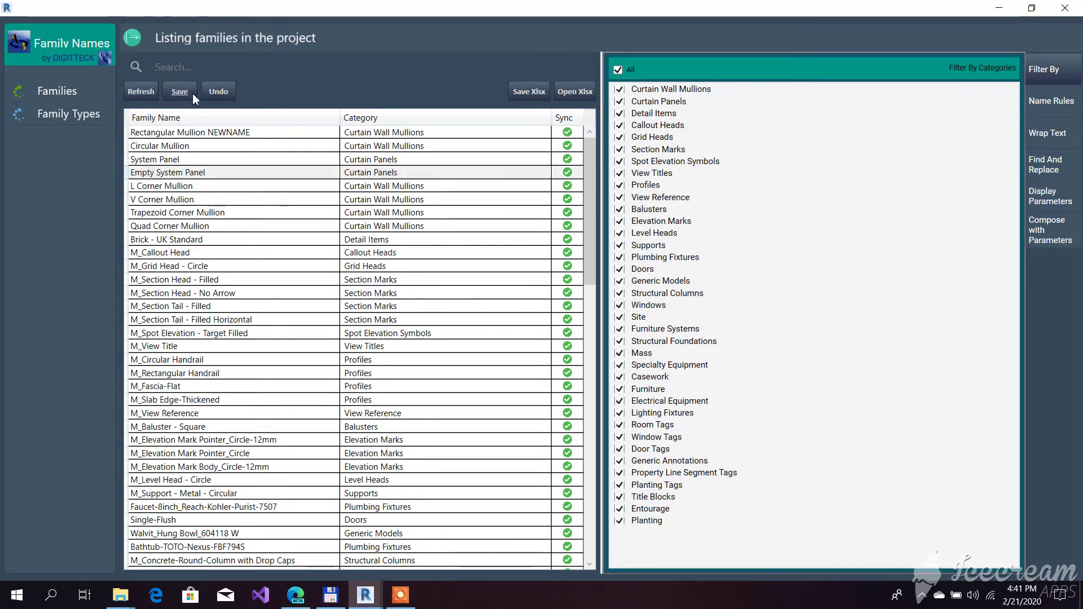
pyautogui.click(209, 134)
pyautogui.click(219, 93)
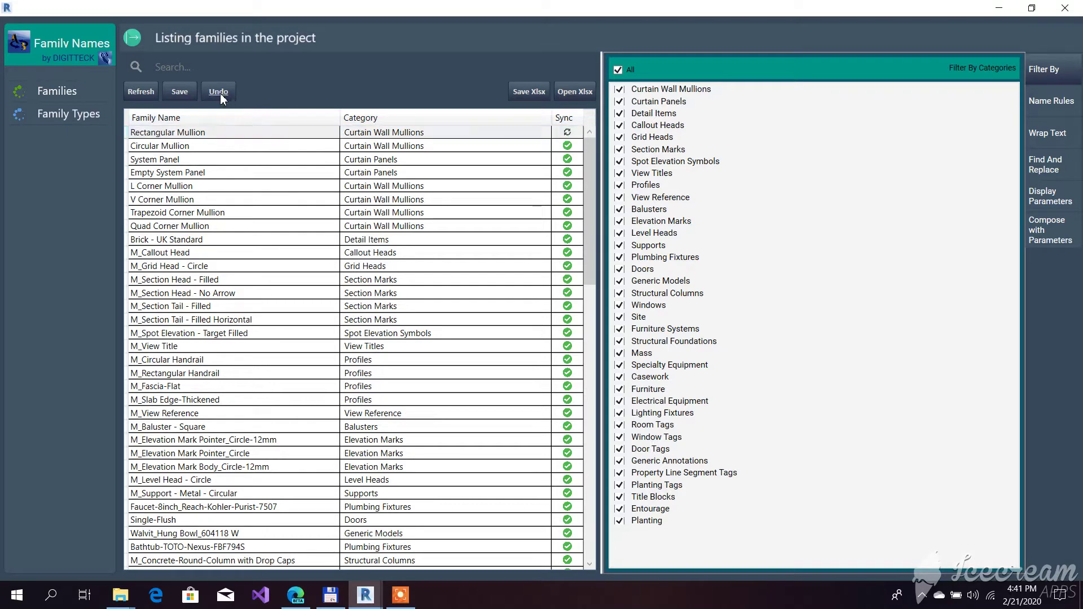
pyautogui.click(179, 93)
# Search 'A1', rename the A1 metric title block family to 'A' and save it
pyautogui.click(251, 162)
pyautogui.moveTo(268, 38); pyautogui.dragTo(533, 119)
pyautogui.click(474, 148)
pyautogui.write('A1')
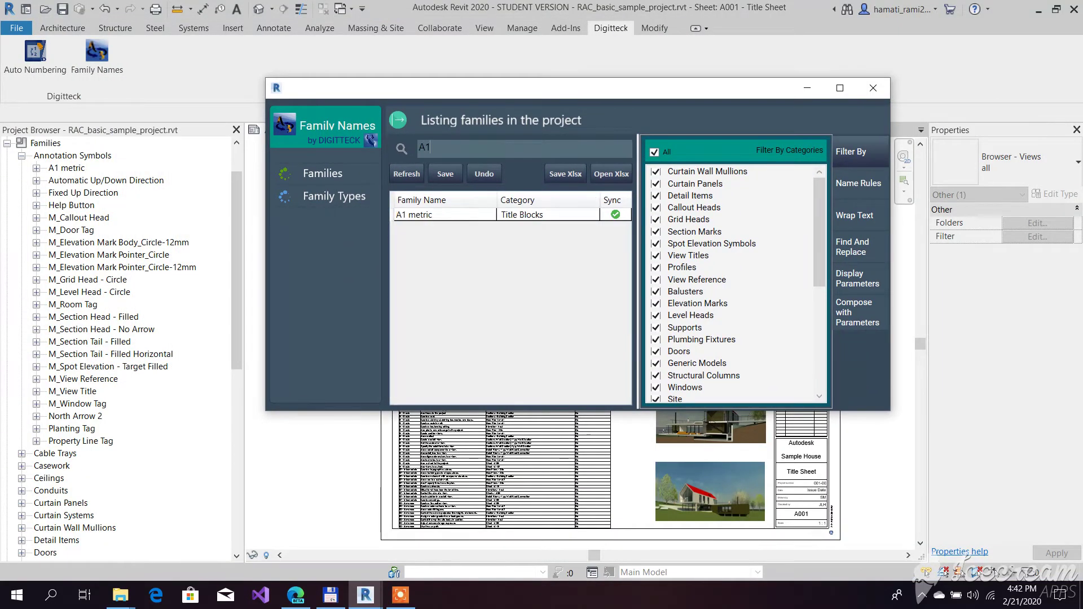
pyautogui.click(452, 215)
pyautogui.click(451, 214)
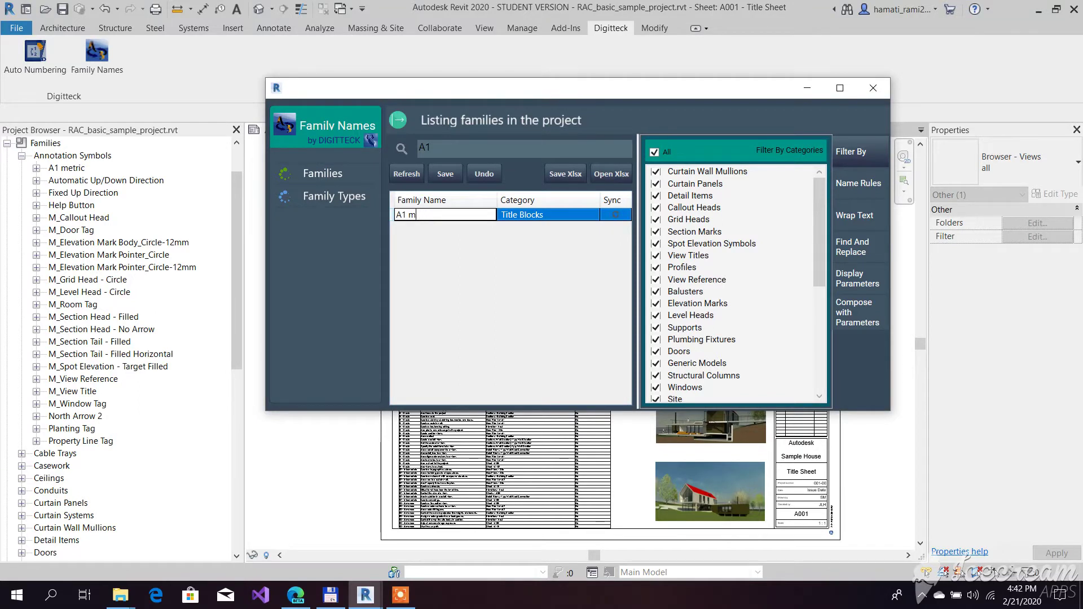
pyautogui.click(446, 174)
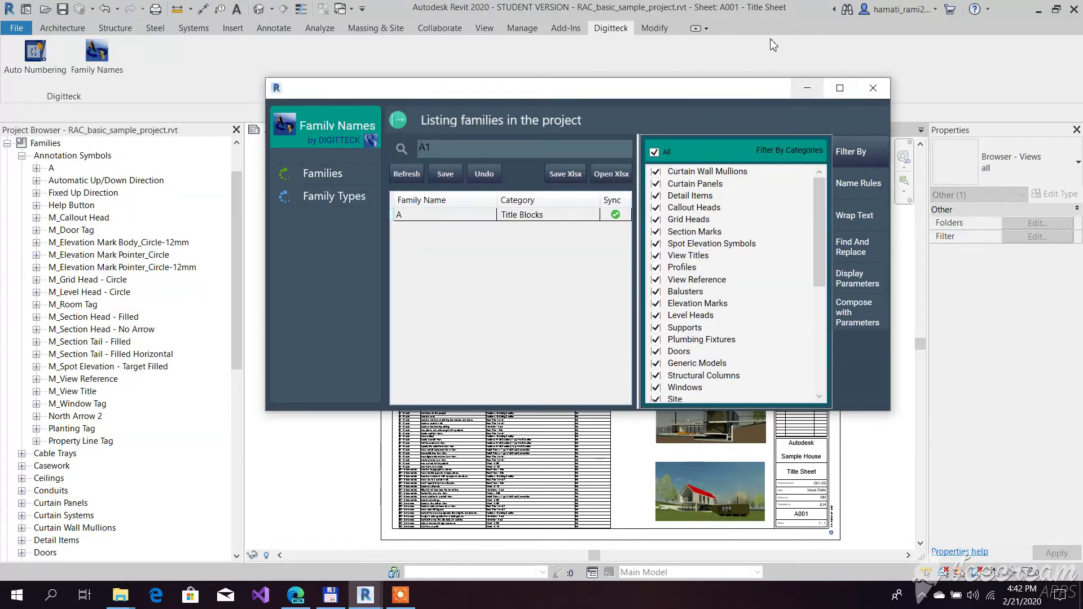
pyautogui.doubleClick(280, 78)
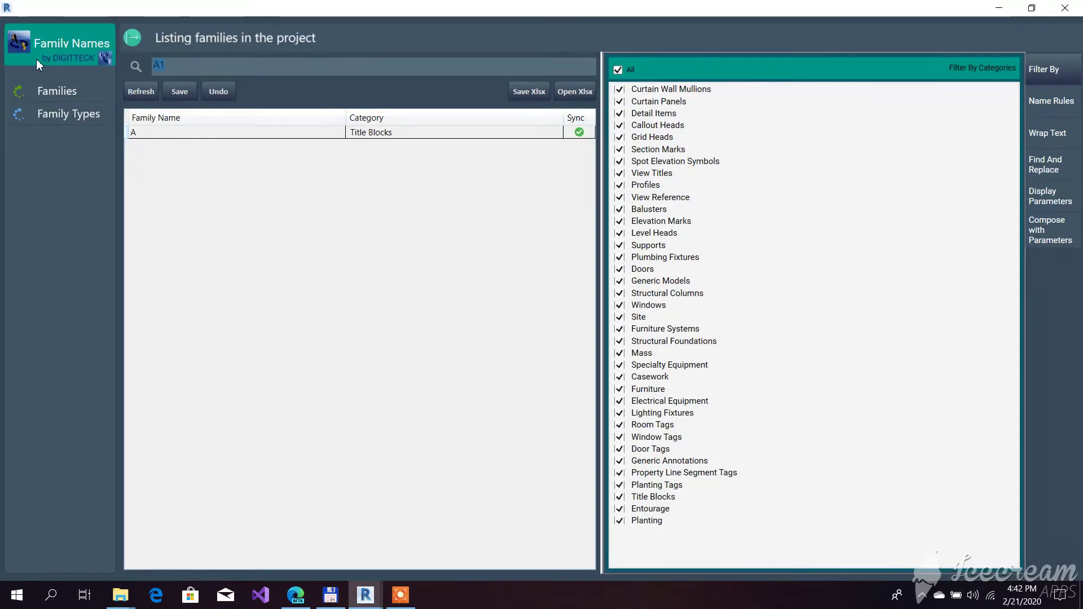
# Add a DIG_ prefix to every family name as a trial, then undo it
pyautogui.click(52, 90)
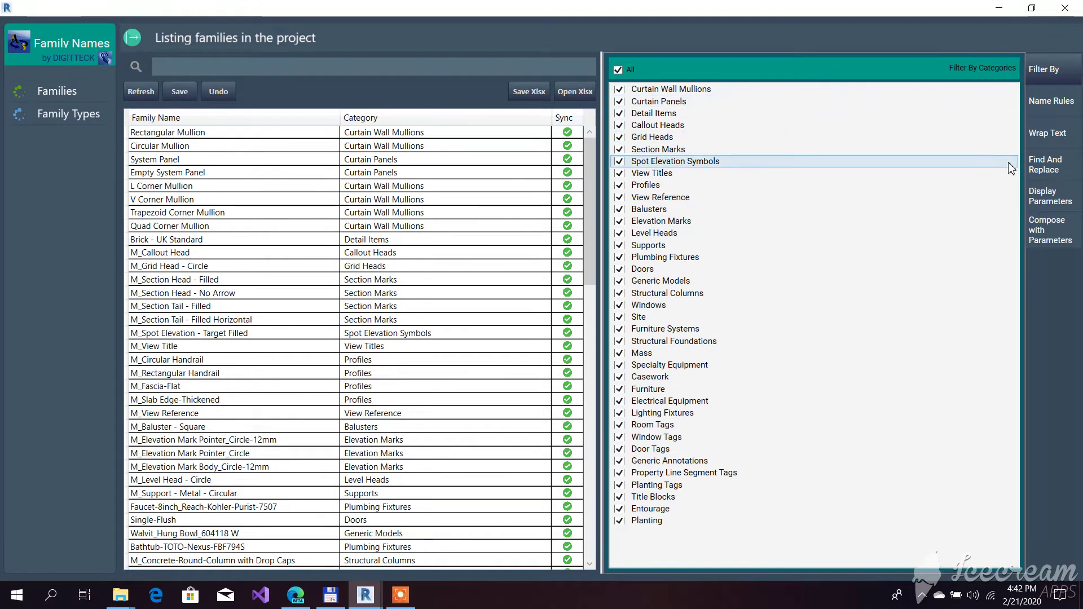
pyautogui.click(1042, 136)
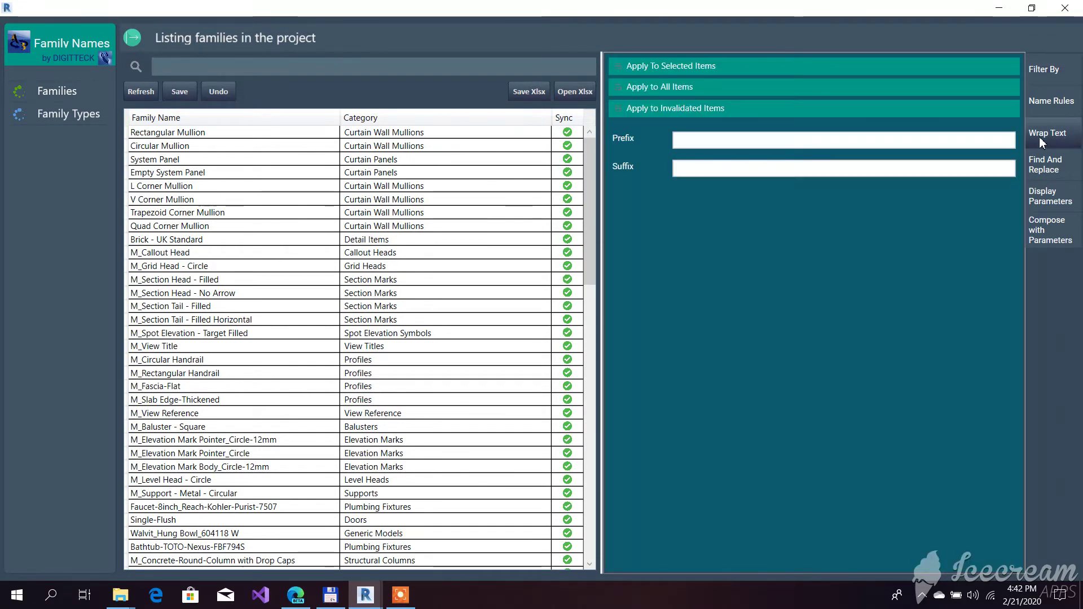
pyautogui.click(1047, 163)
pyautogui.click(1048, 139)
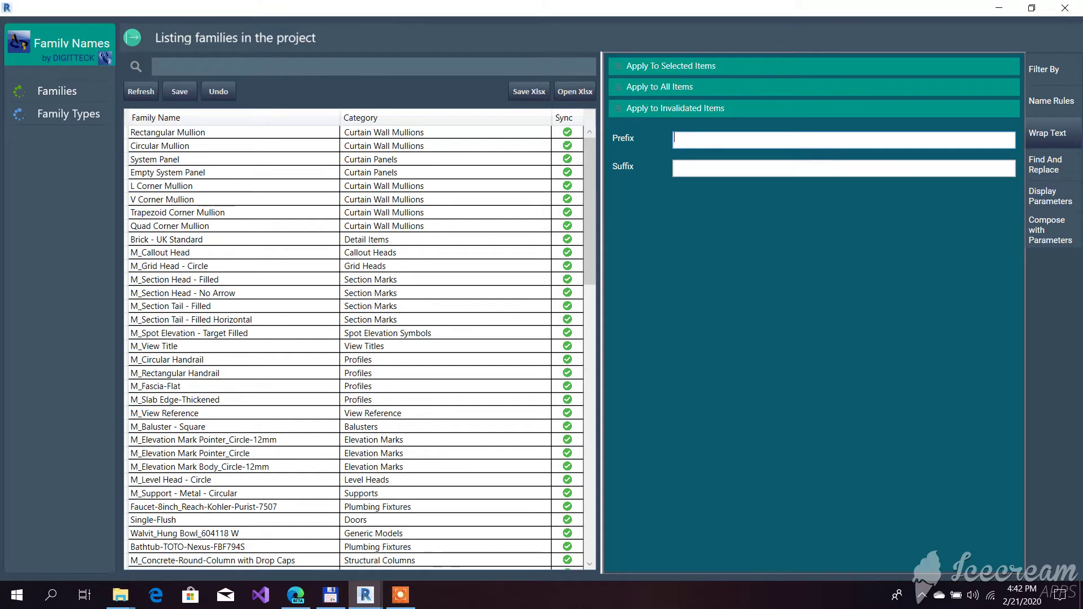
pyautogui.write('DIG_')
pyautogui.click(736, 86)
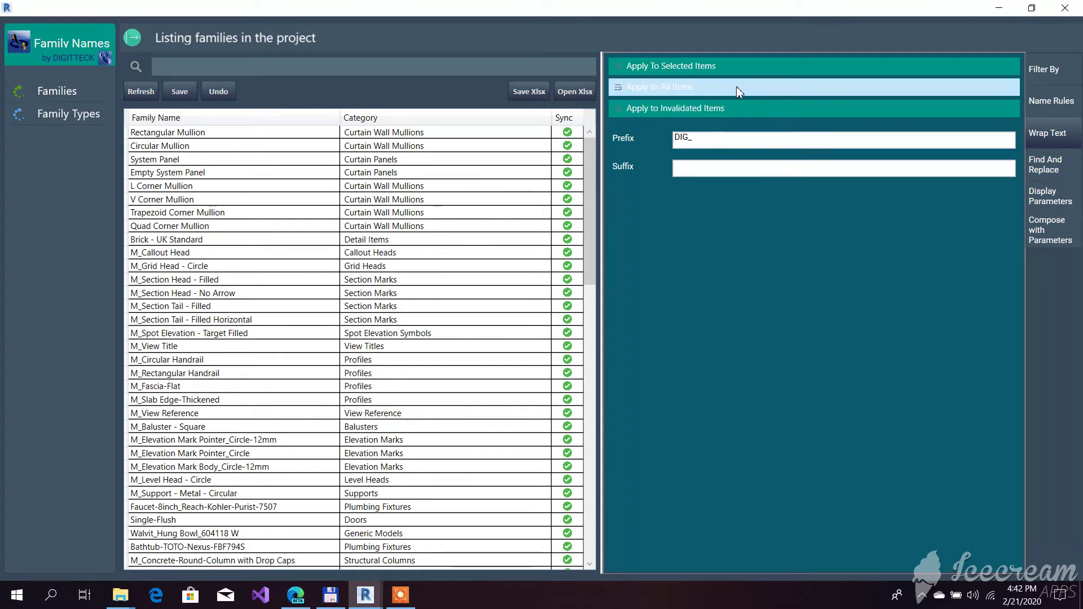
pyautogui.click(219, 91)
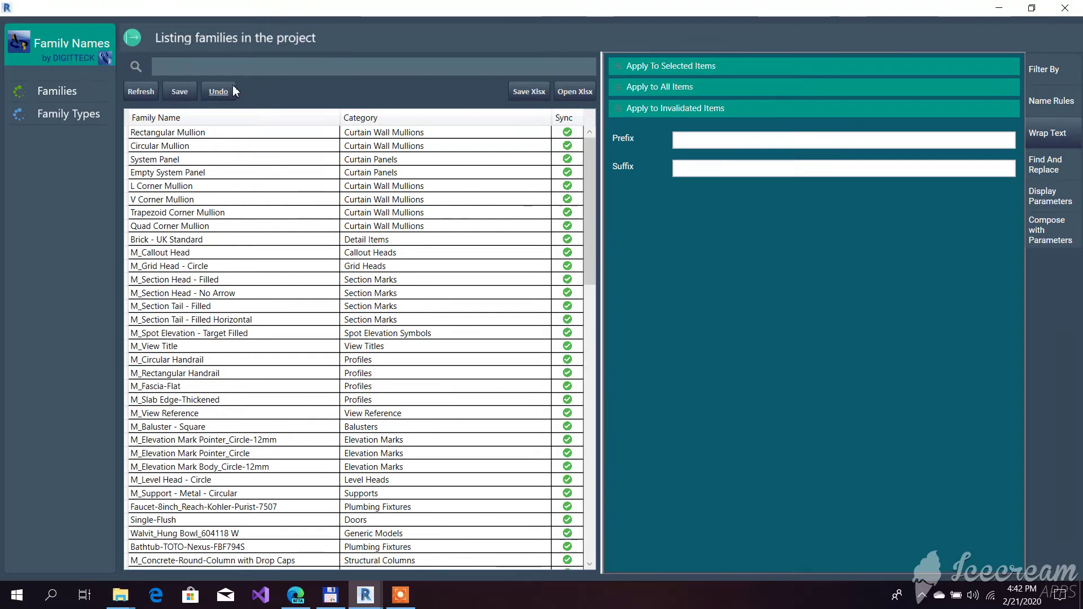
# Apply the prefix to Empty System Panel, M_Section Head - Filled and M_Spot Elevation - Target Filled
pyautogui.click(299, 173)
pyautogui.keyDown('ctrl'); pyautogui.click(266, 279); pyautogui.keyUp('ctrl')
pyautogui.keyDown('ctrl'); pyautogui.click(252, 333); pyautogui.keyUp('ctrl')
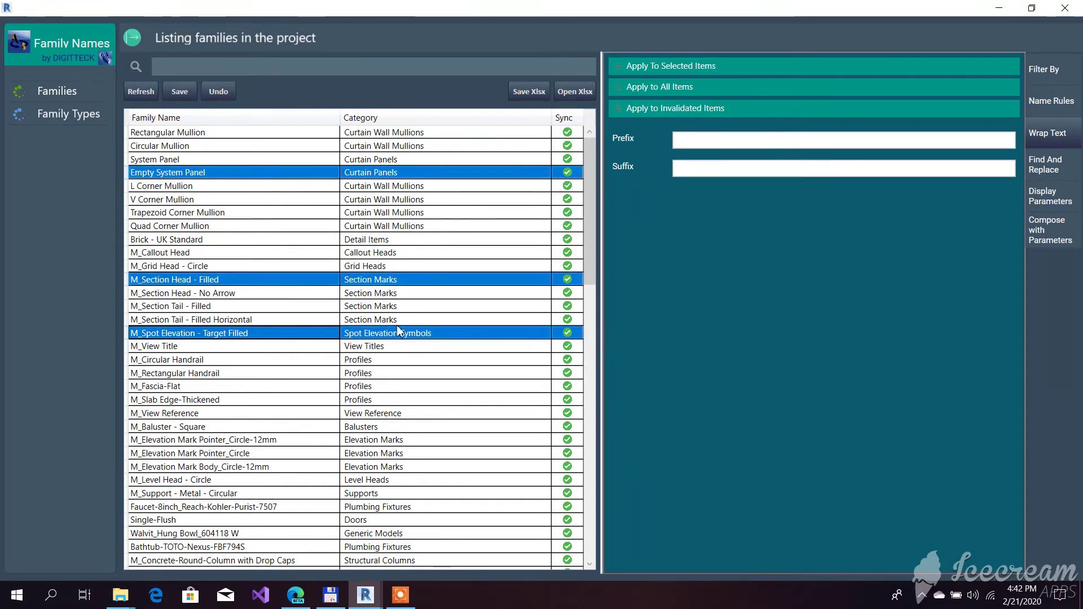
pyautogui.click(686, 70)
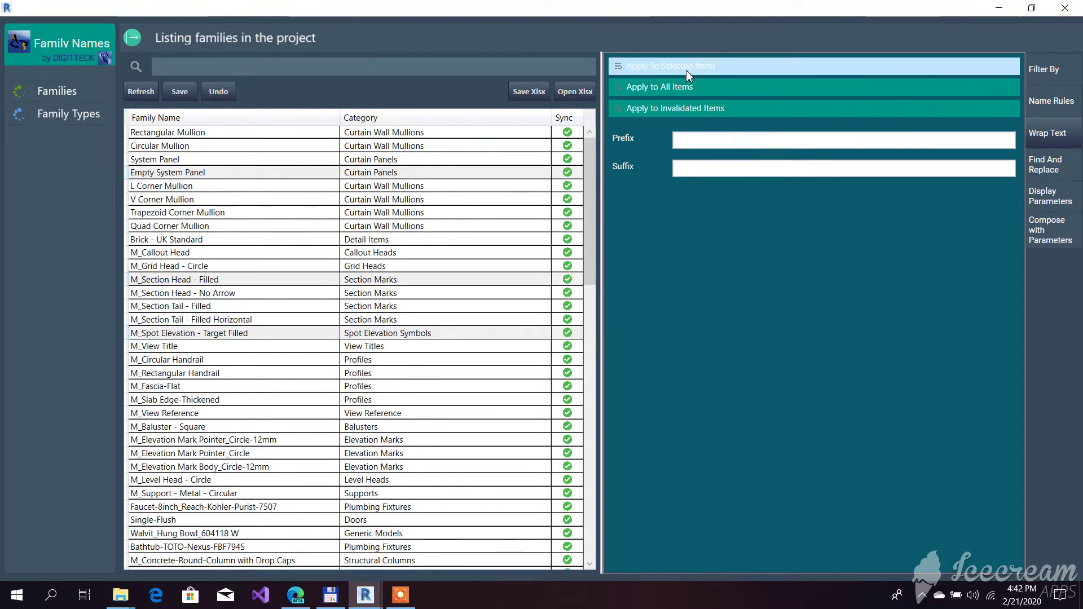
# Prefix DIG onto Circular, L Corner and Quad Corner Mullion, then revert the renaming
pyautogui.click(241, 200)
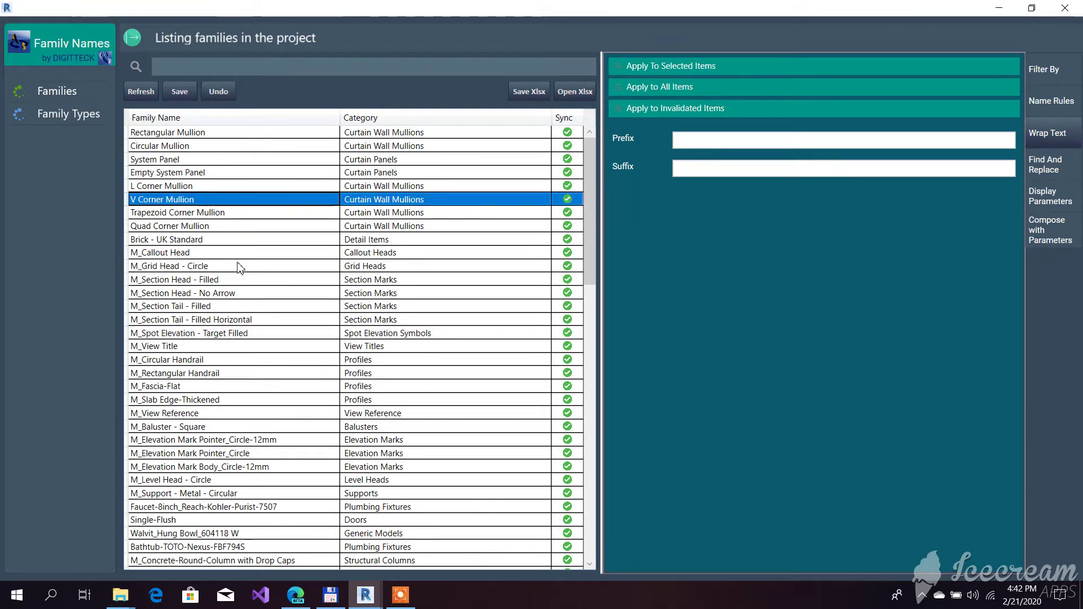
pyautogui.keyDown('shift'); pyautogui.click(246, 266); pyautogui.keyUp('shift')
pyautogui.click(215, 226)
pyautogui.keyDown('ctrl'); pyautogui.click(215, 186); pyautogui.keyUp('ctrl')
pyautogui.keyDown('ctrl'); pyautogui.click(215, 145); pyautogui.keyUp('ctrl')
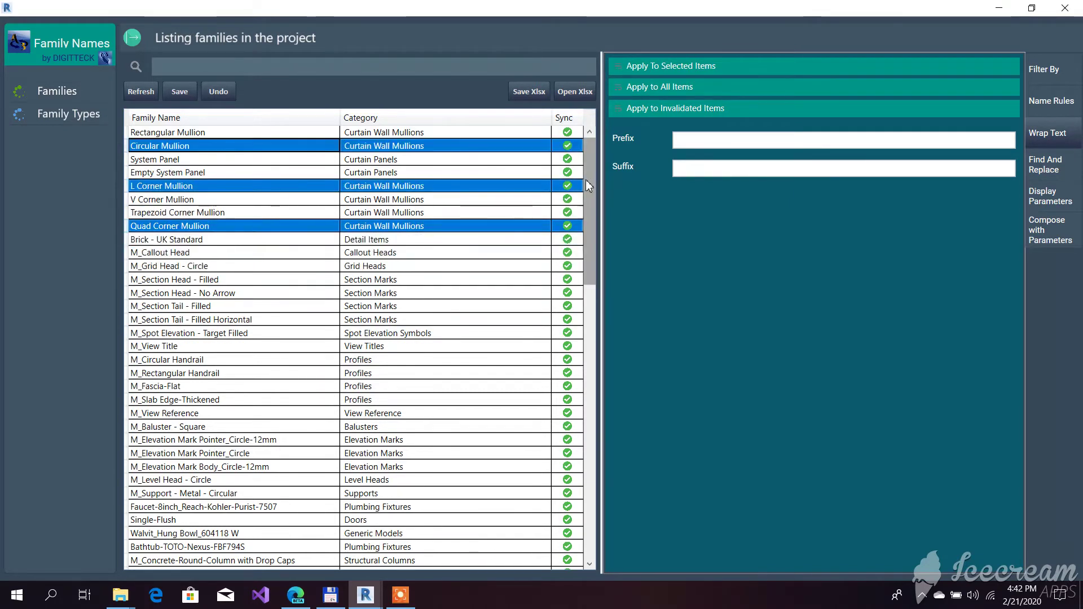
pyautogui.click(705, 139)
pyautogui.write('DIG')
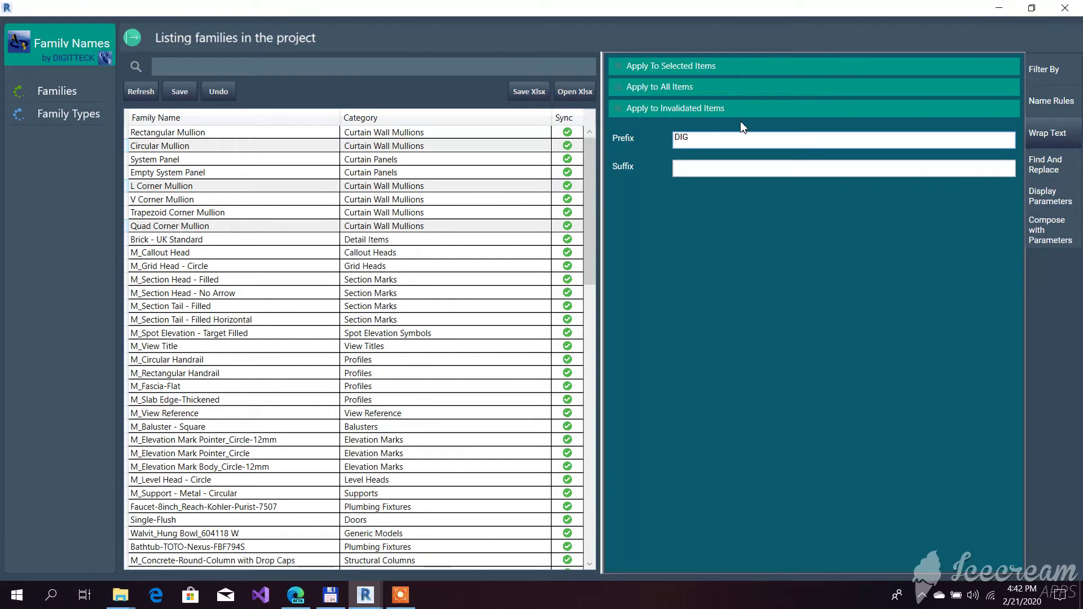
pyautogui.click(702, 66)
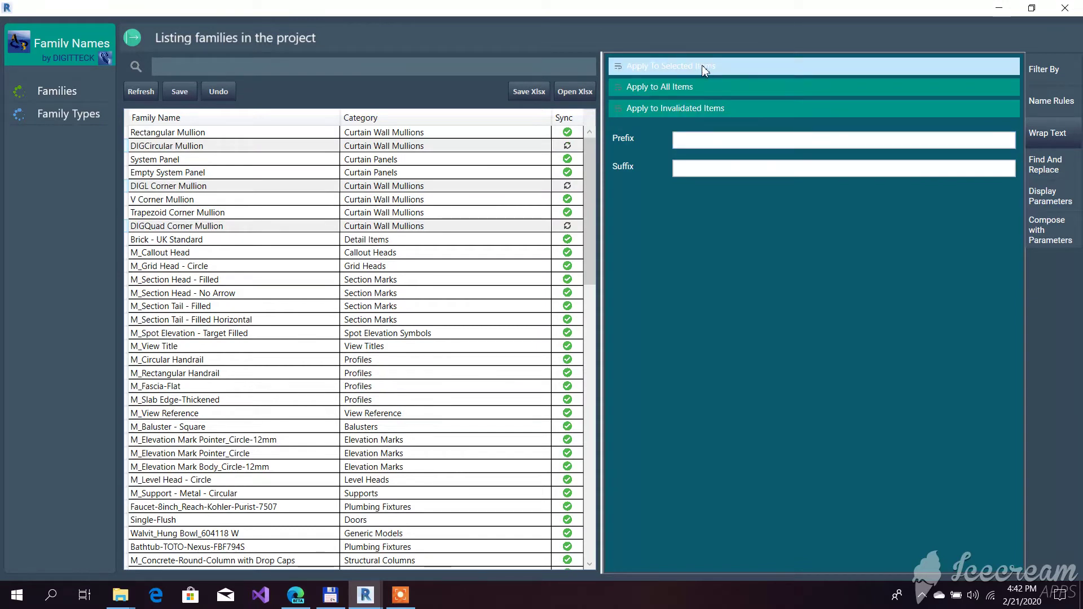
pyautogui.click(210, 89)
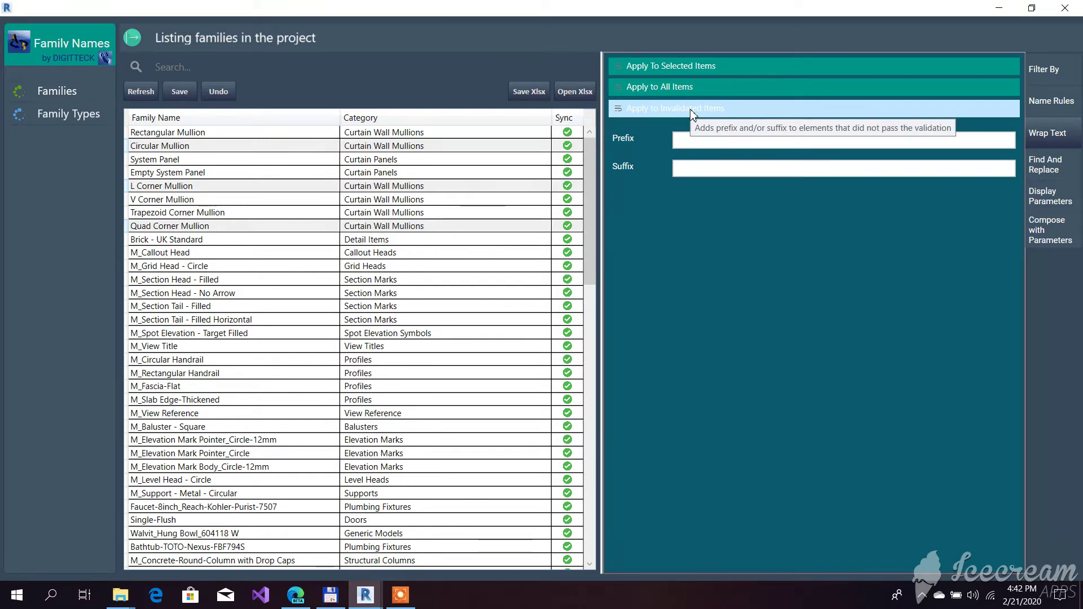
pyautogui.click(187, 214)
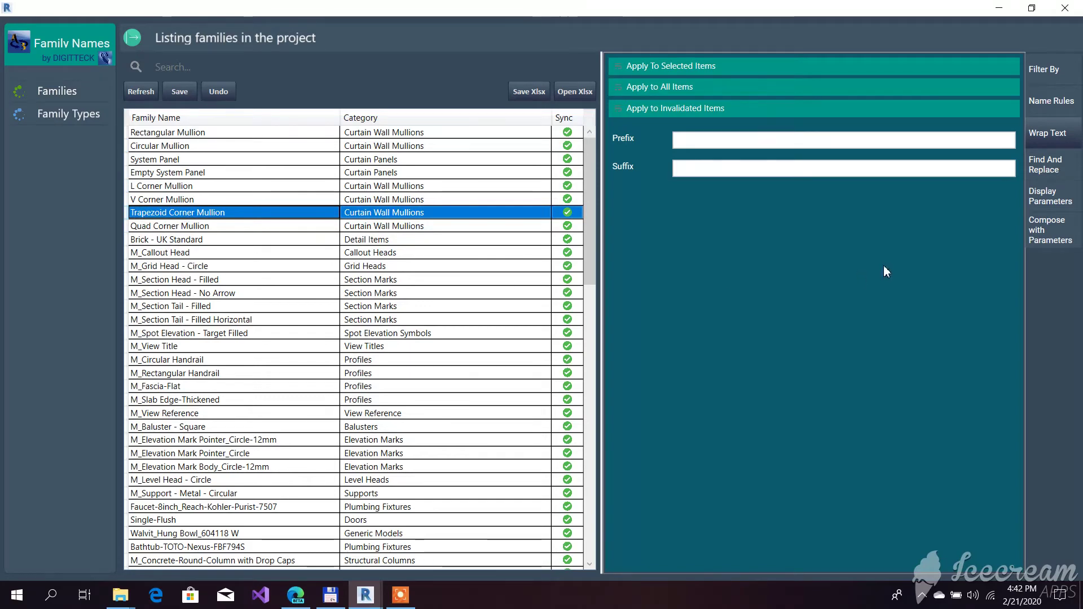
# Open the Name Validation Rules form from Name Rules and move it right of the family list
pyautogui.click(1049, 108)
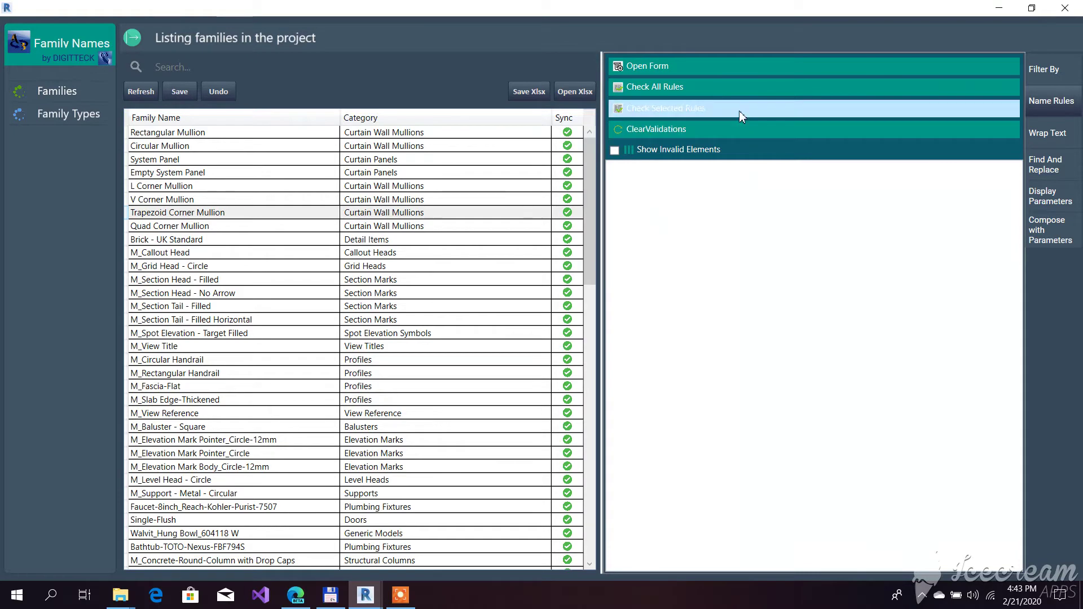
pyautogui.click(675, 70)
pyautogui.moveTo(415, 124); pyautogui.dragTo(910, 113)
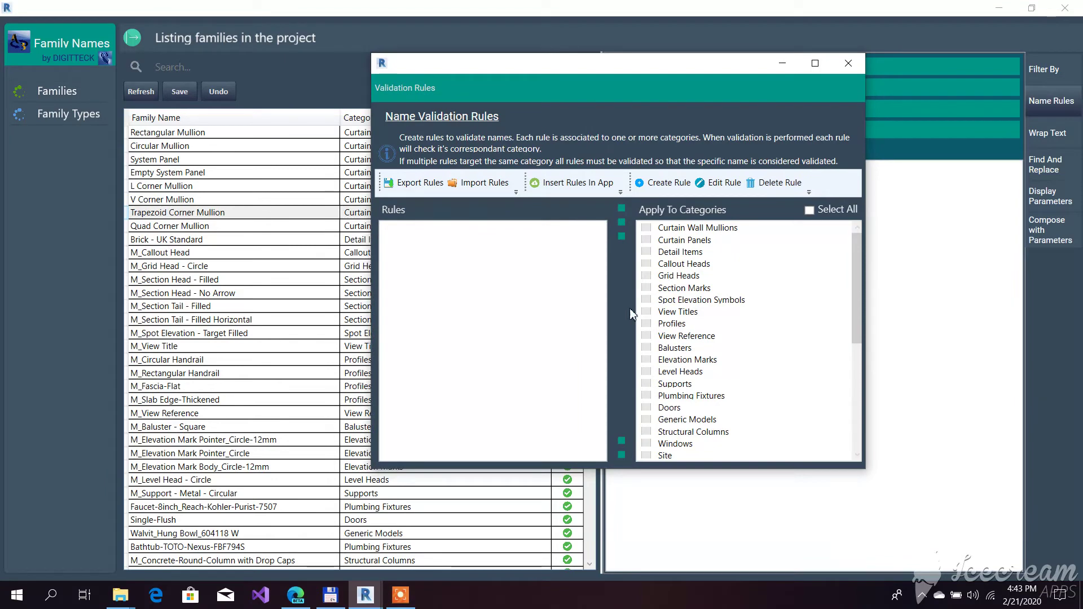
# Create a new rule named SectionMarksRule with a fixed text part M_
pyautogui.click(671, 182)
pyautogui.moveTo(603, 85); pyautogui.dragTo(666, 84)
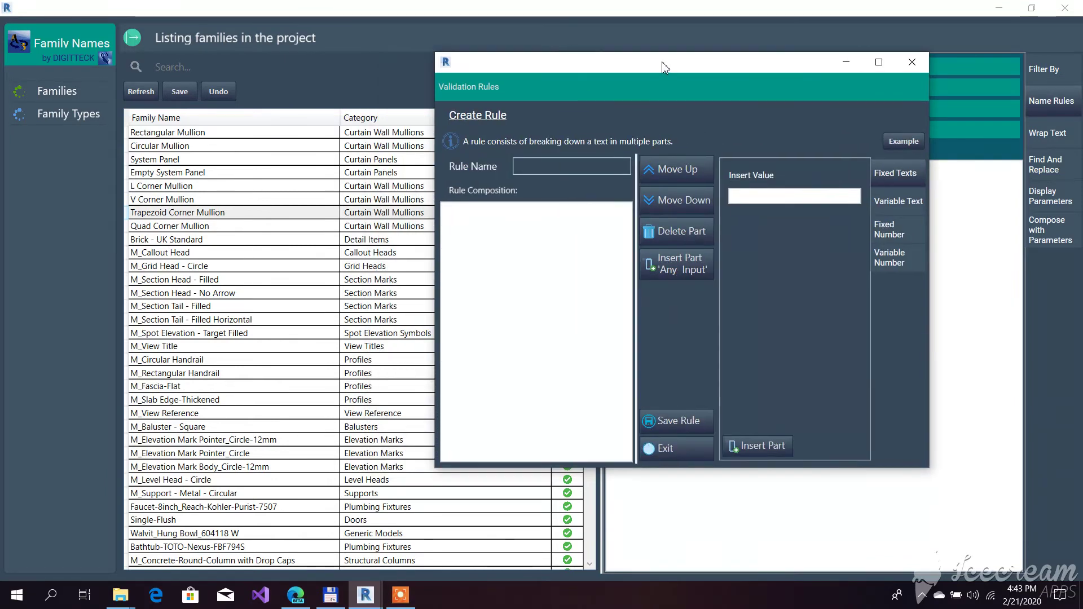
pyautogui.click(567, 172)
pyautogui.write('SectionMarksRule')
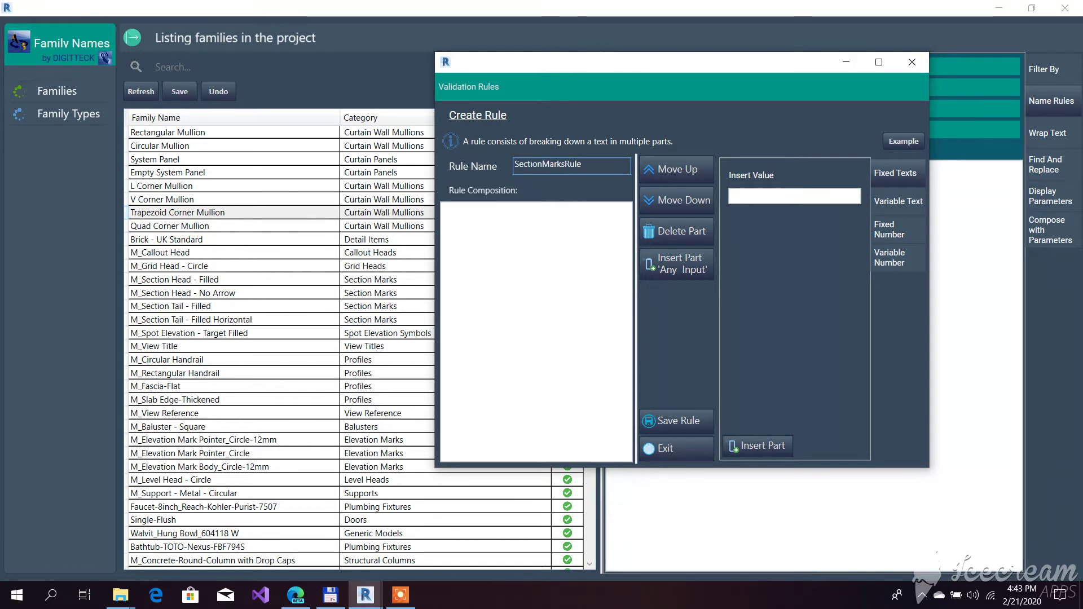
pyautogui.click(795, 196)
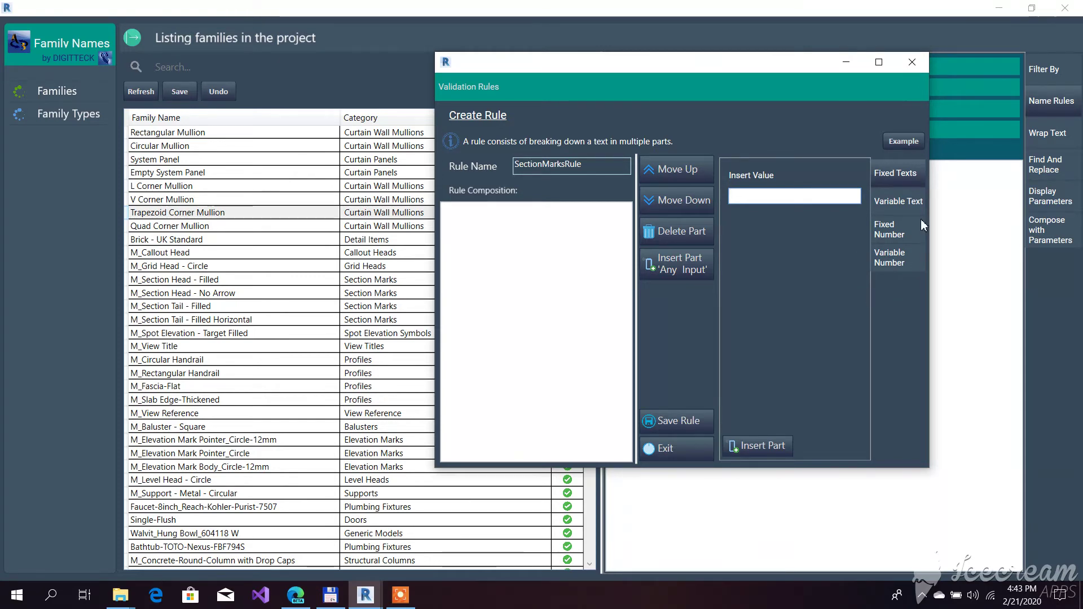
pyautogui.write('M_')
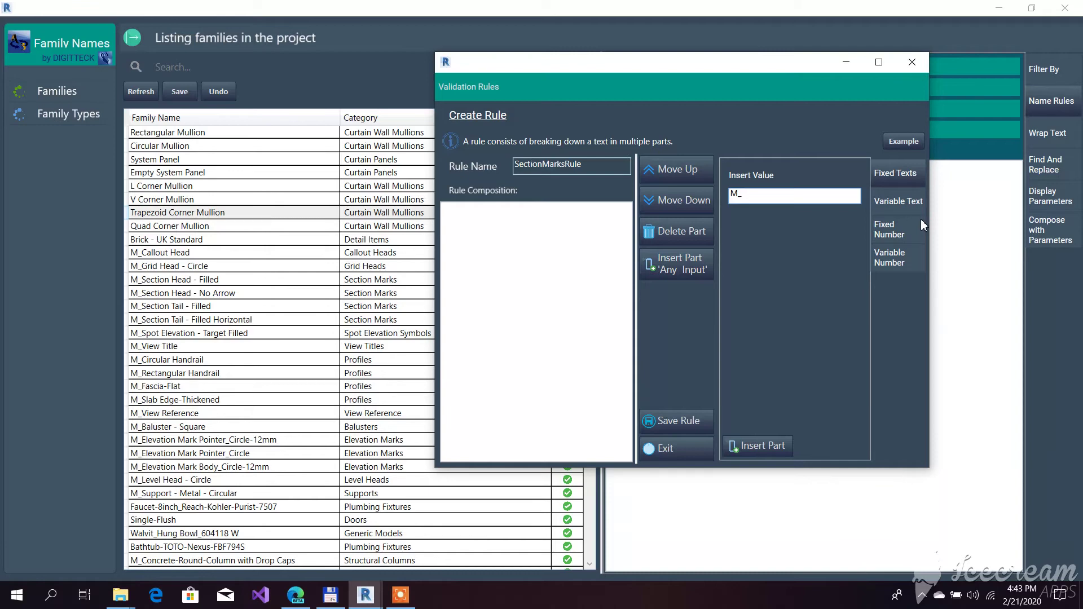
pyautogui.click(774, 446)
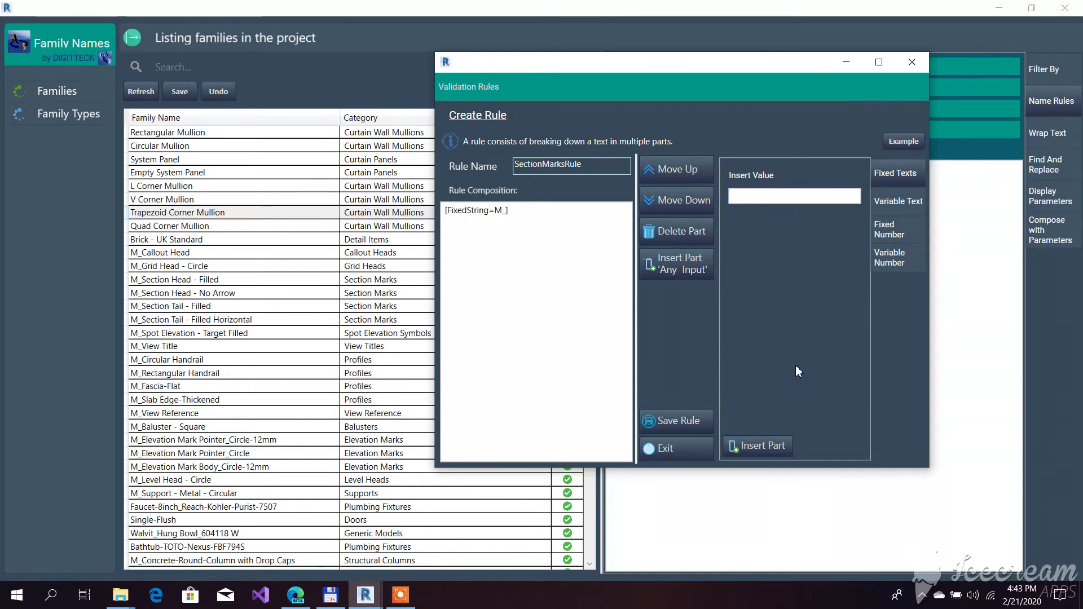
# Review the variable text and number part options, trying letter limits 3 and 5, then append an Any part
pyautogui.click(892, 210)
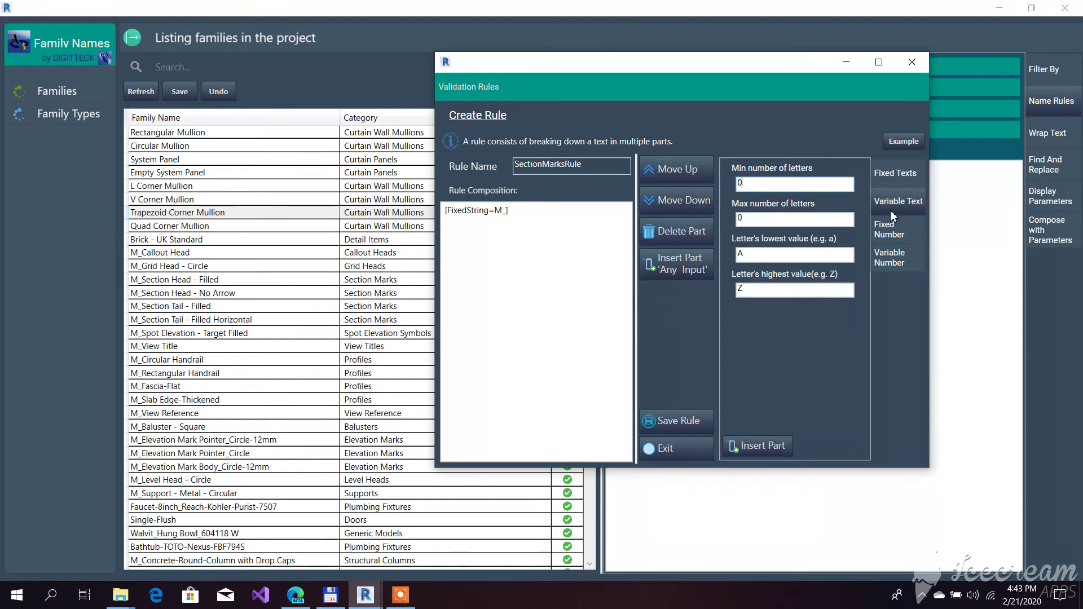
pyautogui.click(892, 229)
pyautogui.click(891, 261)
pyautogui.click(903, 203)
pyautogui.write('3')
pyautogui.press('Tab')
pyautogui.press('BackSpace')
pyautogui.write('5')
pyautogui.doubleClick(756, 257)
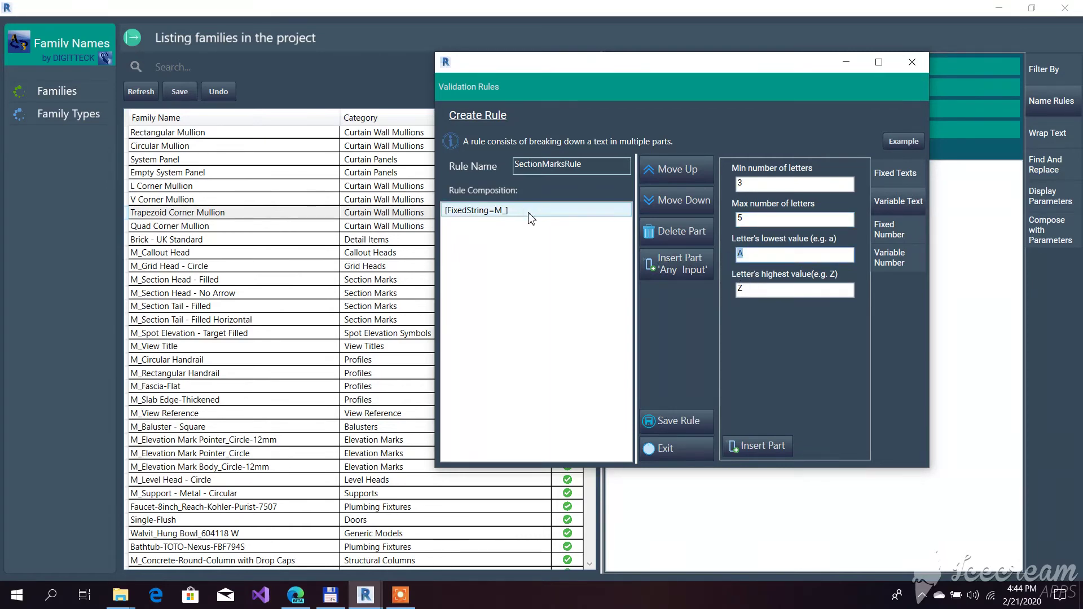
pyautogui.click(672, 271)
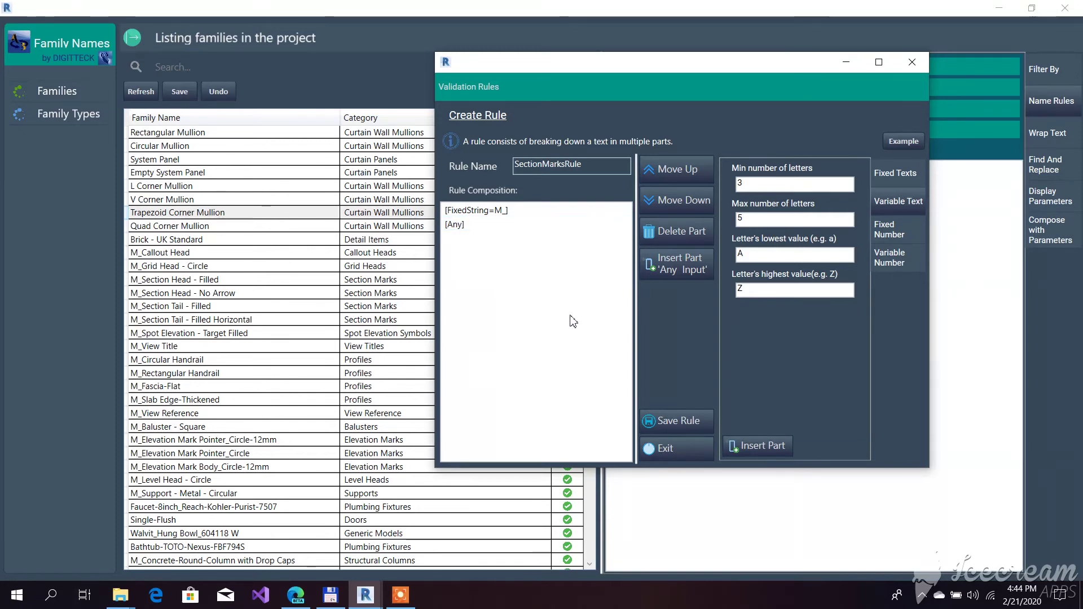
# Save SectionMarksRule, tick the Section Marks category for it, and insert it into the app's rules
pyautogui.click(695, 421)
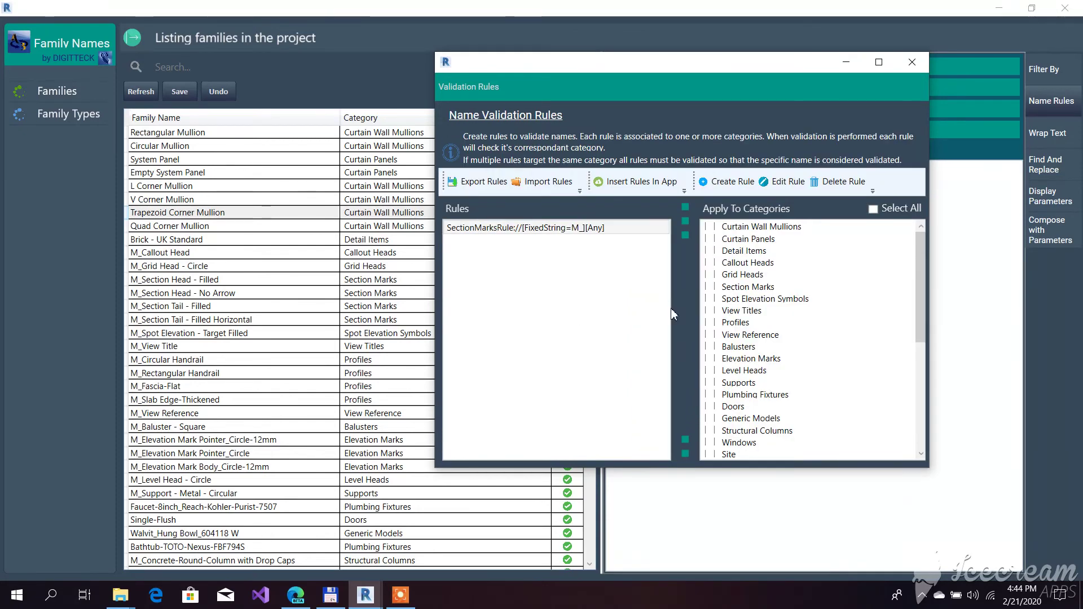
pyautogui.moveTo(676, 63); pyautogui.dragTo(745, 33)
pyautogui.click(677, 199)
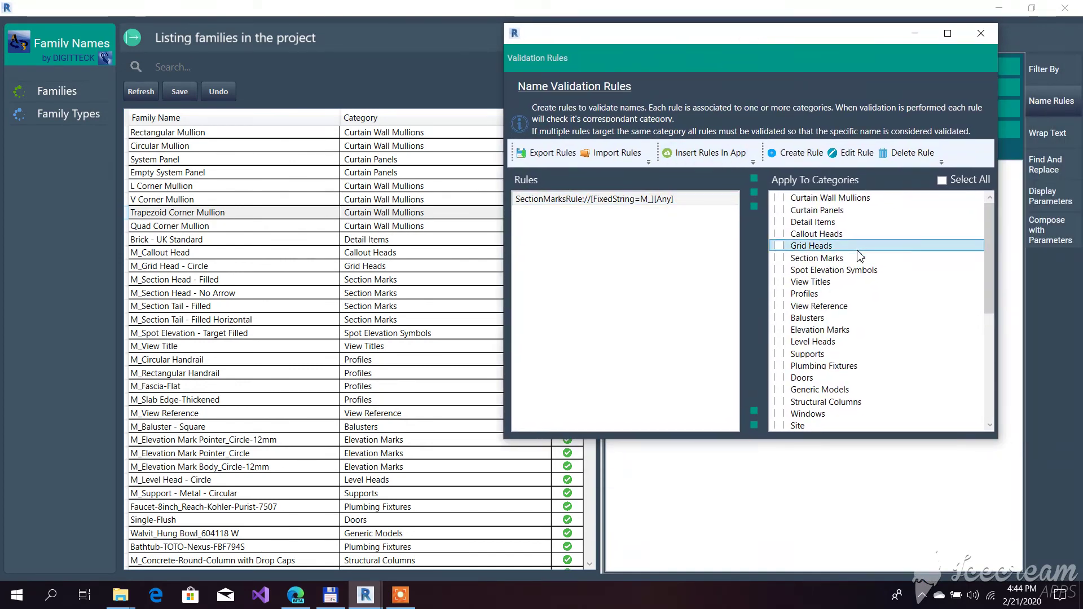
pyautogui.scroll(-6, 858, 299)
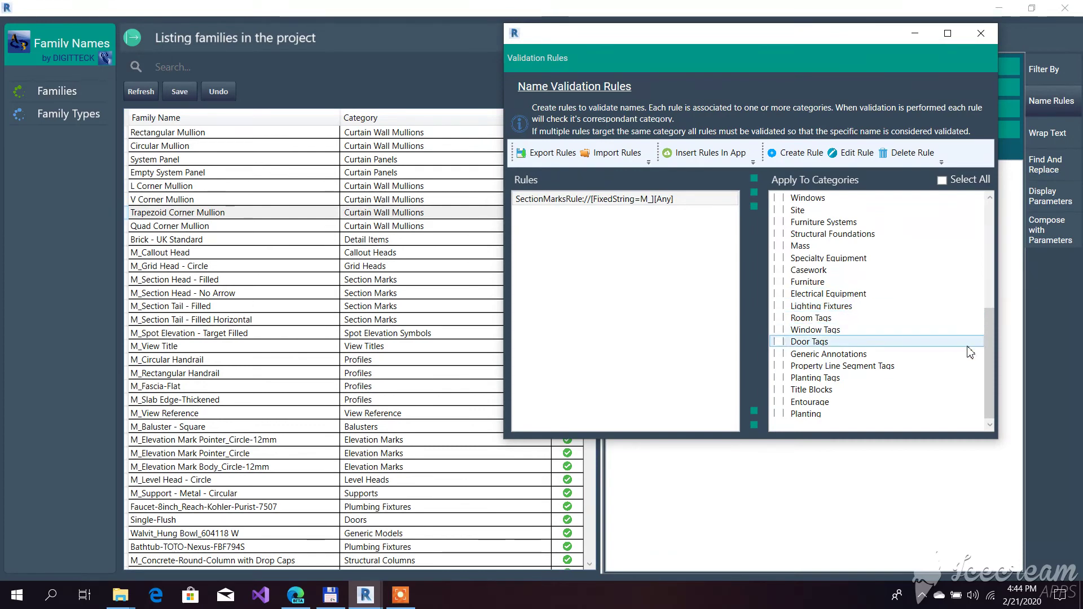
pyautogui.moveTo(989, 342); pyautogui.dragTo(997, 257)
pyautogui.click(779, 222)
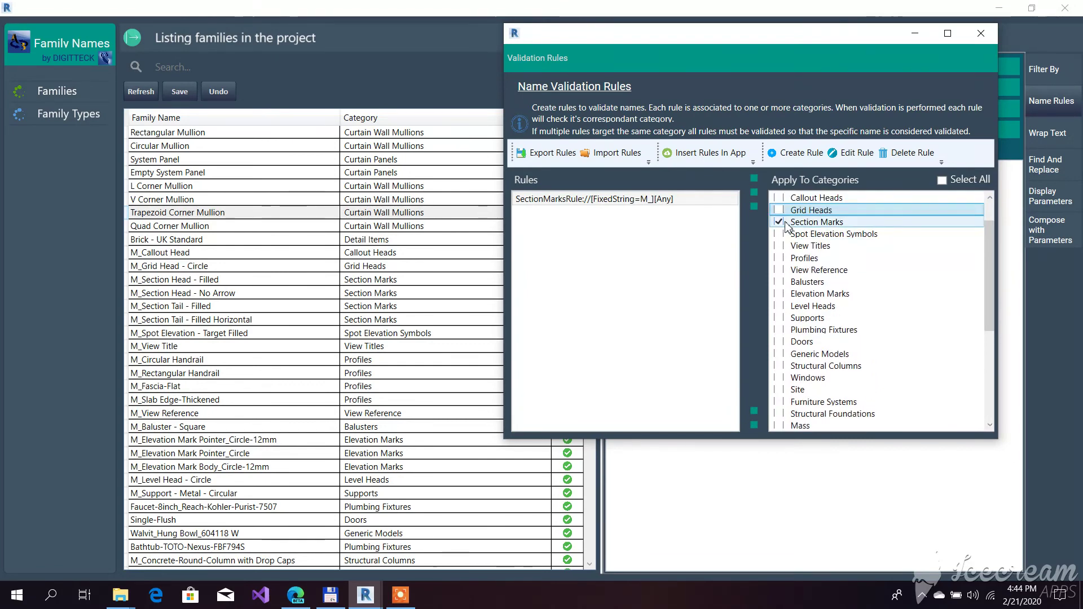
pyautogui.click(716, 154)
pyautogui.click(678, 170)
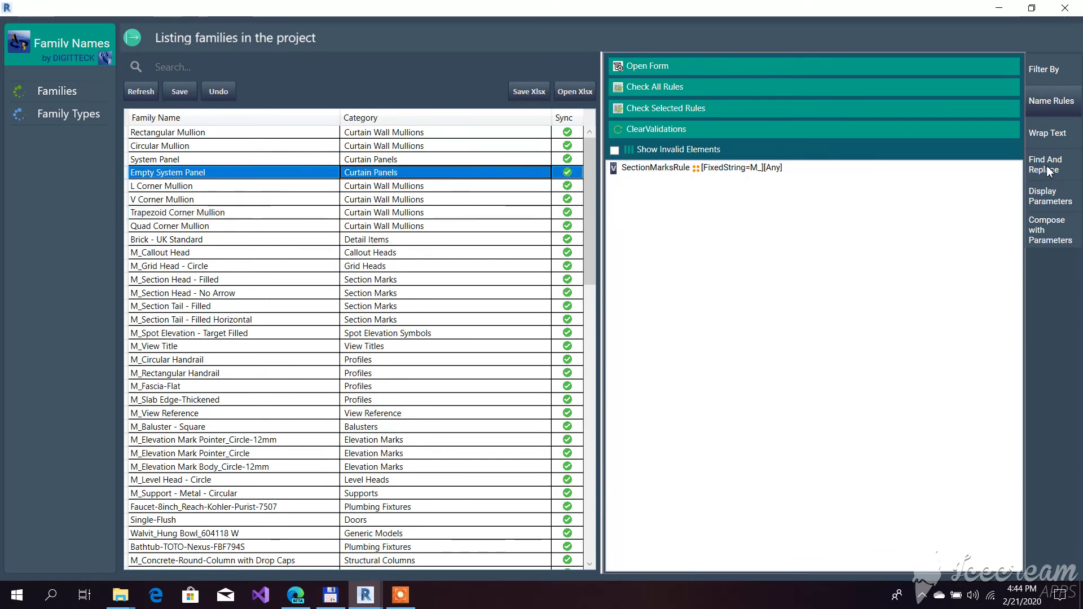
# Check the family names against SectionMarksRule
pyautogui.click(678, 168)
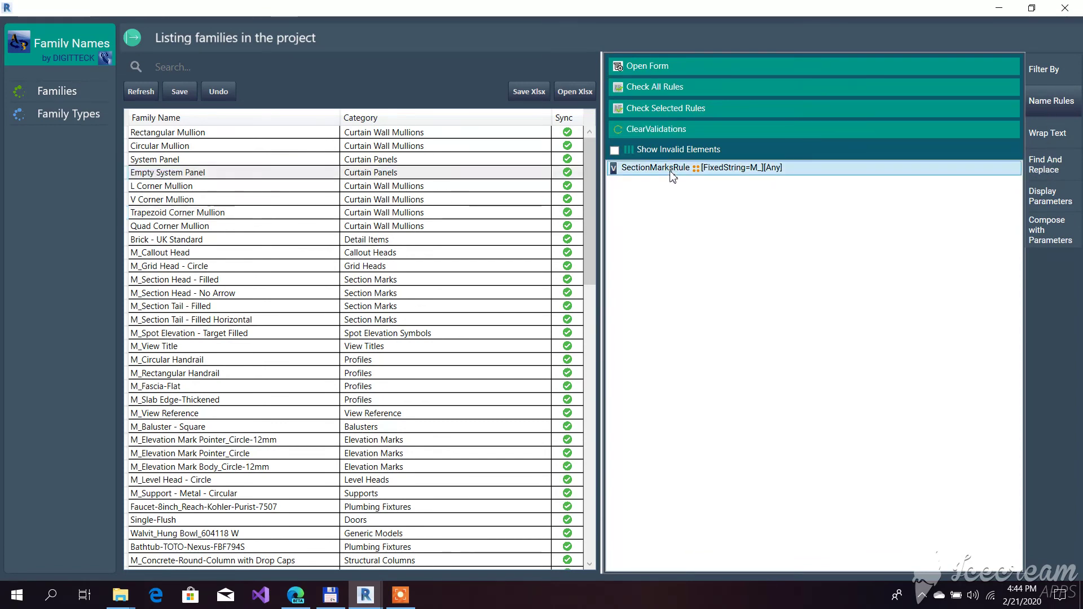
pyautogui.click(663, 94)
pyautogui.scroll(-15, 468, 271)
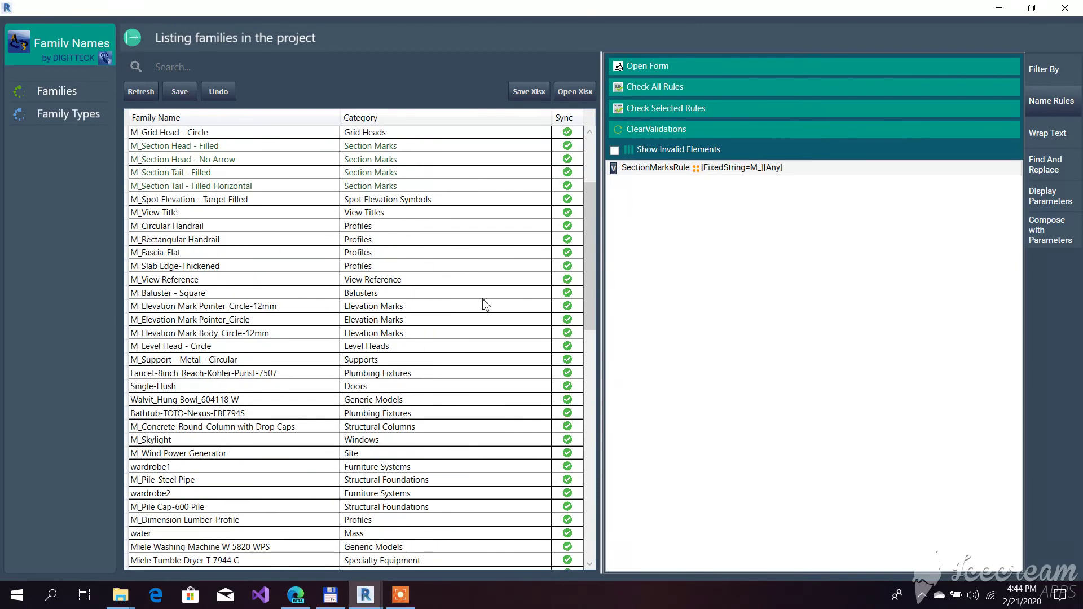
# Rename M_Section Head - Filled to Section Head - Filled by deleting the M_ prefix
pyautogui.doubleClick(154, 278)
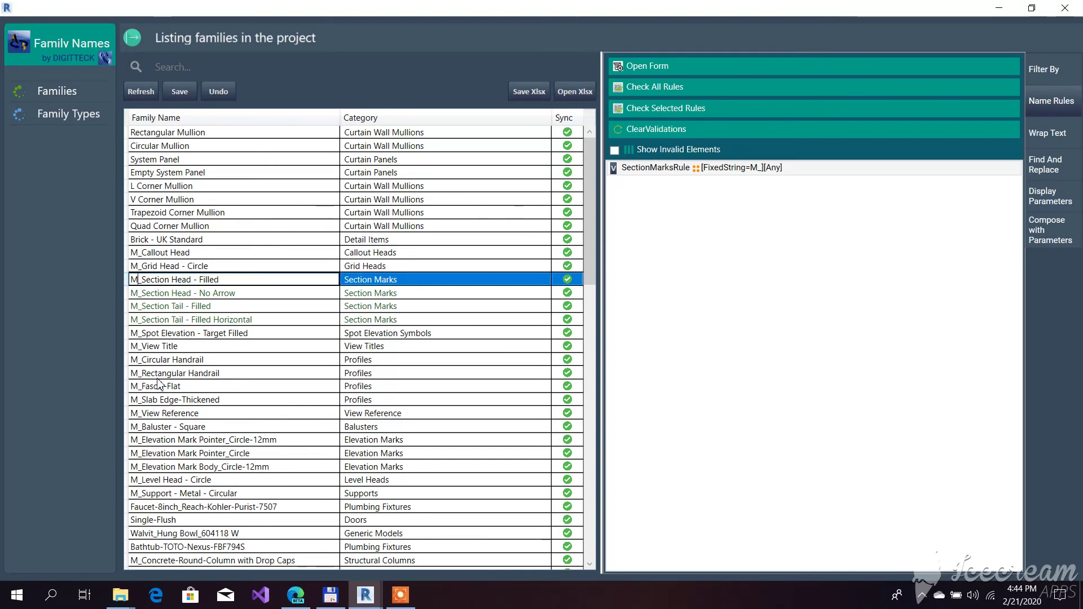
pyautogui.press('BackSpace')
pyautogui.press('Delete')
pyautogui.press('Return')
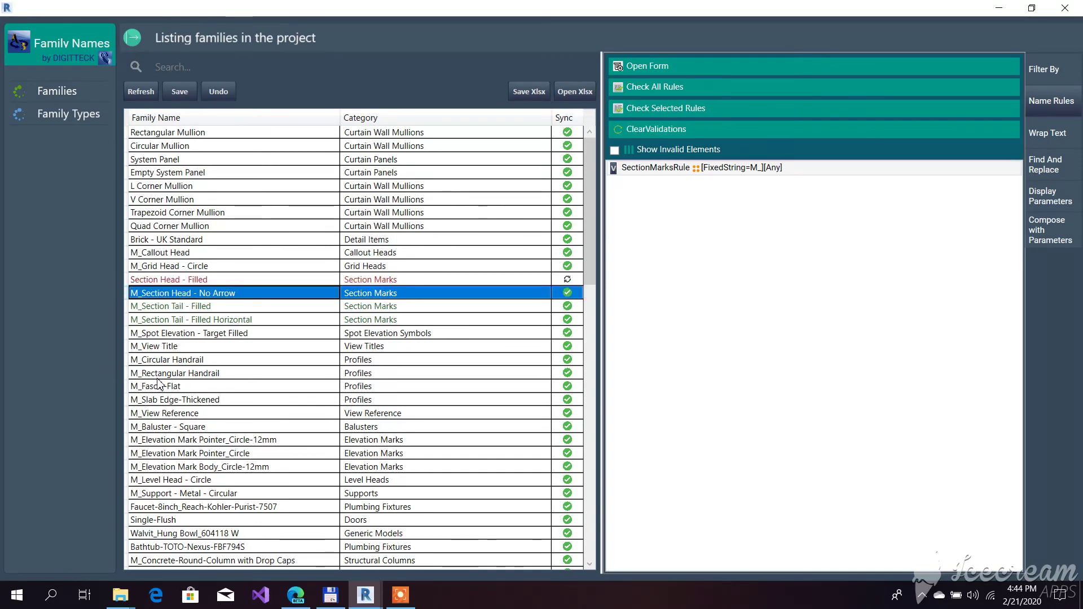
pyautogui.click(259, 214)
pyautogui.click(213, 281)
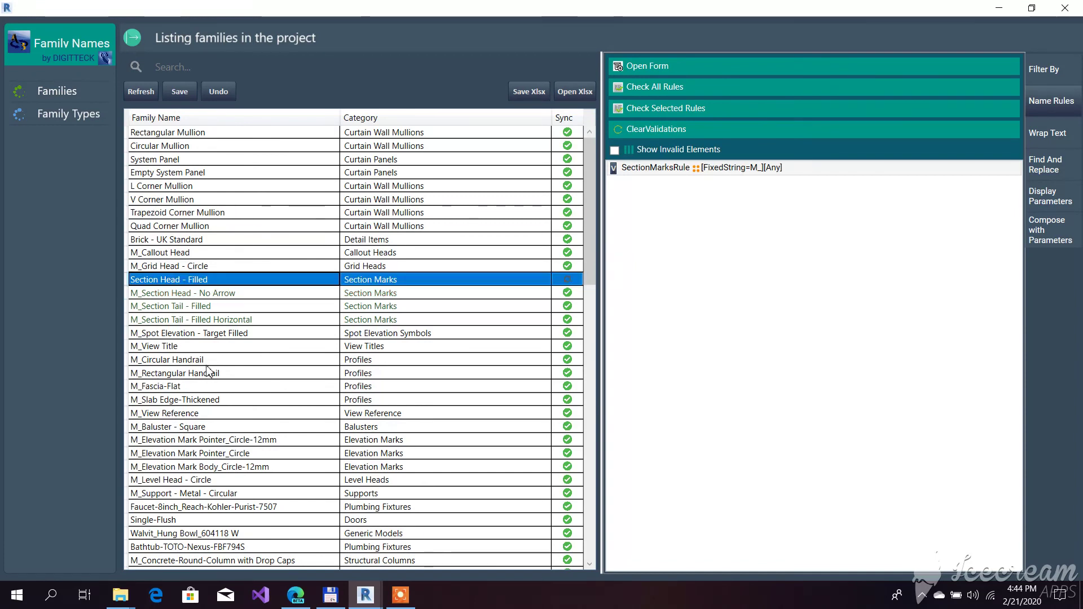
# Apply prefix M_ to invalidated items, restoring M_Section Head - Filled
pyautogui.click(206, 361)
pyautogui.click(1061, 138)
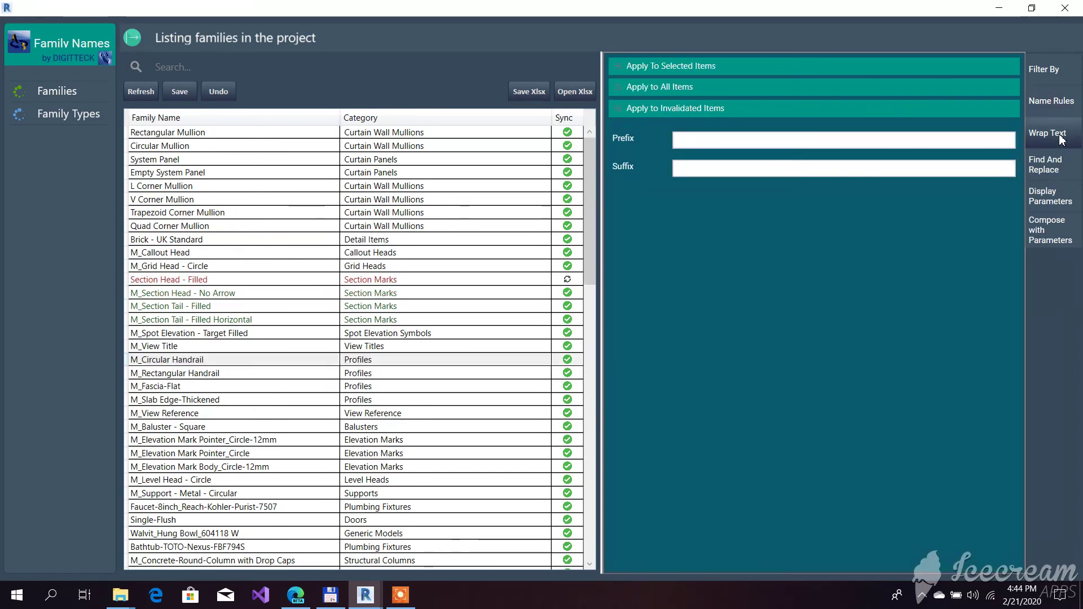
pyautogui.click(716, 144)
pyautogui.write('M_')
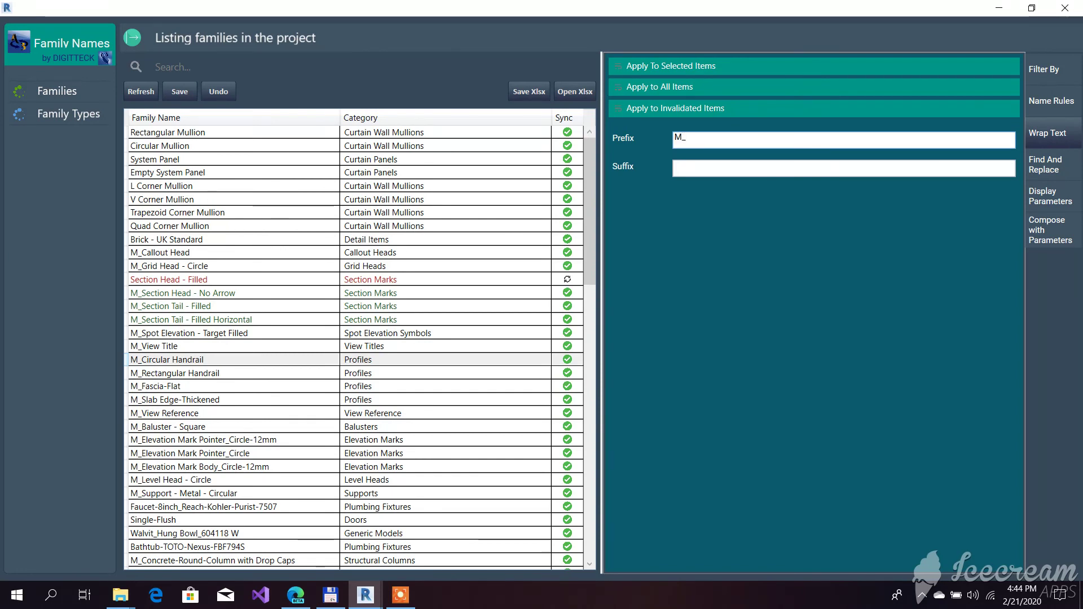
pyautogui.click(696, 110)
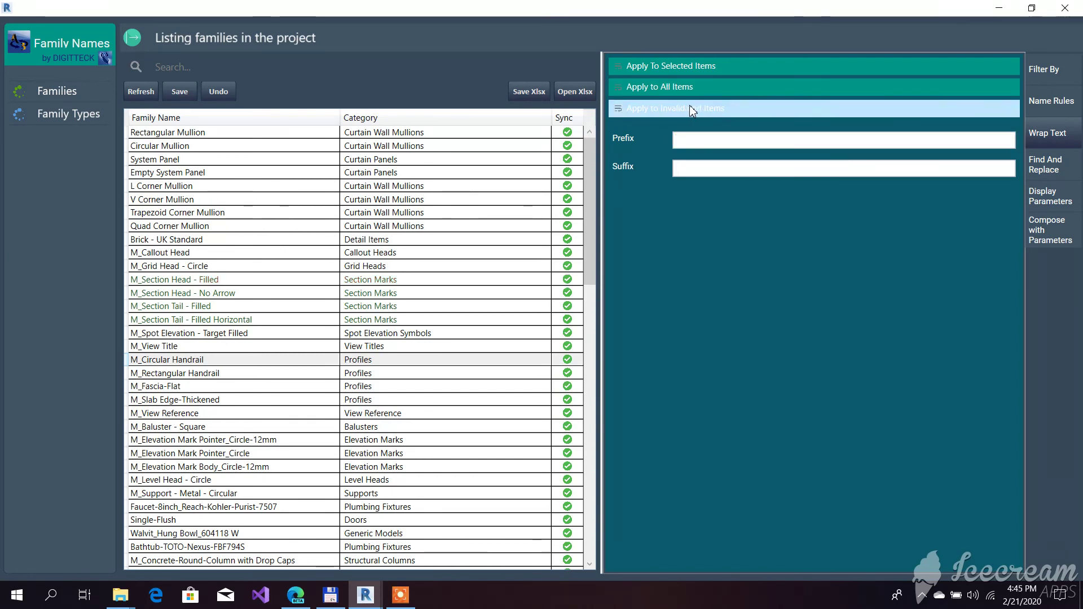
pyautogui.click(162, 280)
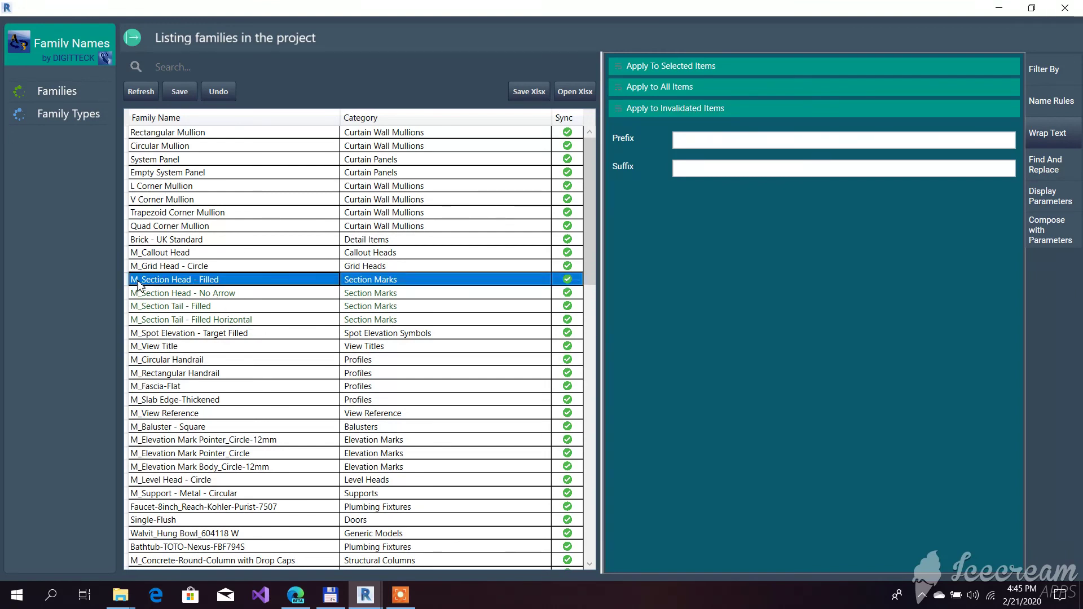